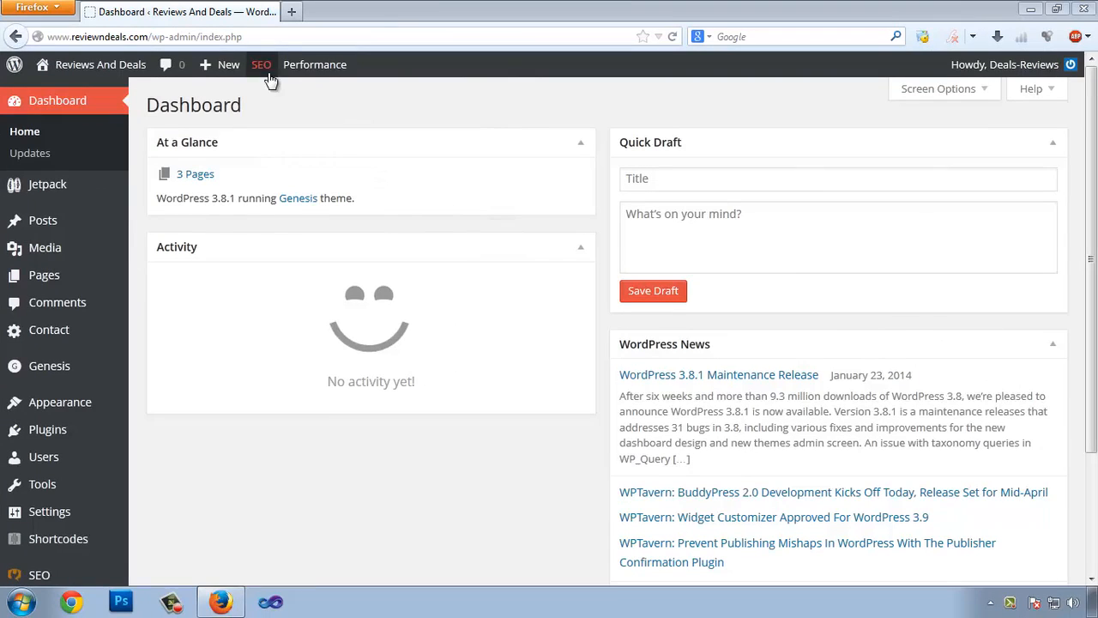
Search Google for 'bing web master tool' in a new tab and open the Bing Webmaster Tools result.
{"action": "left_click", "coordinate": [291, 11]}
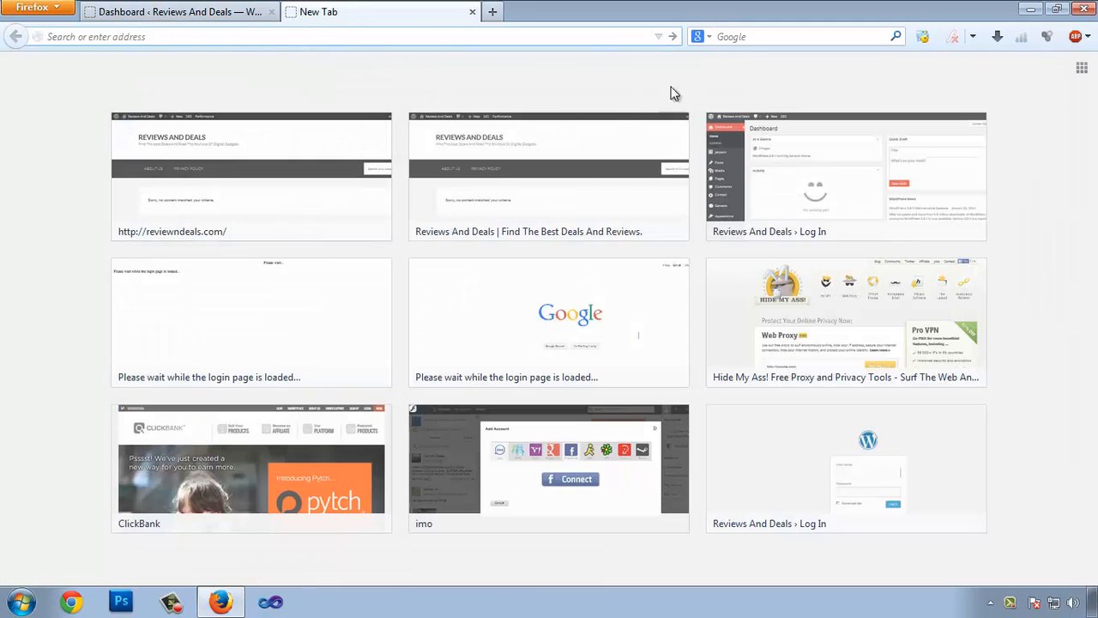
{"action": "left_click", "coordinate": [775, 39]}
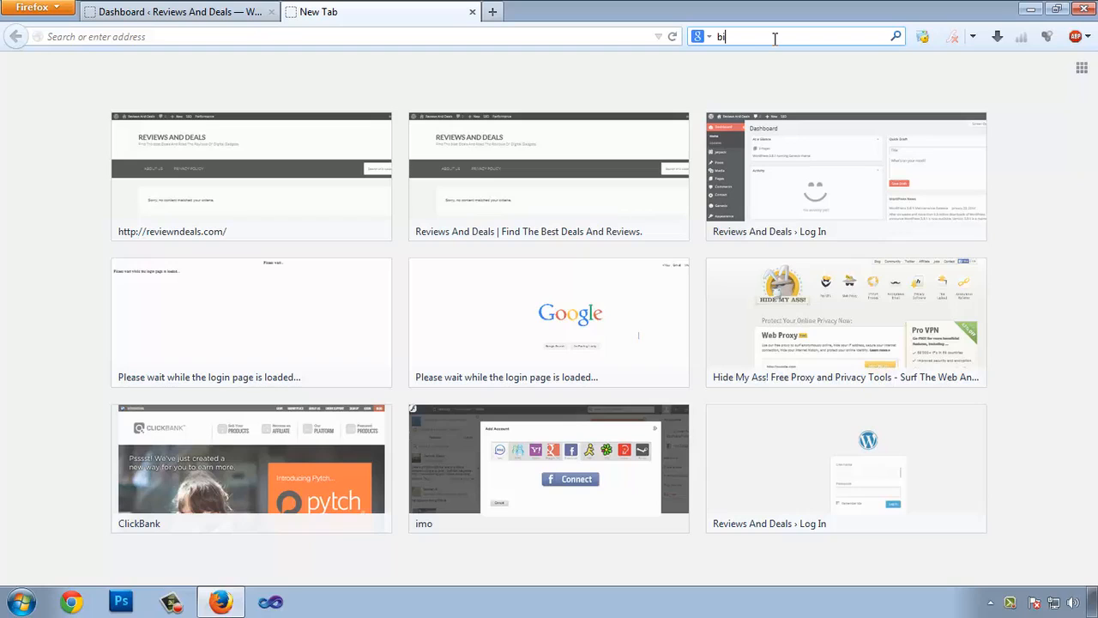
{"action": "type", "text": "bing web master tool"}
{"action": "key", "text": "Return"}
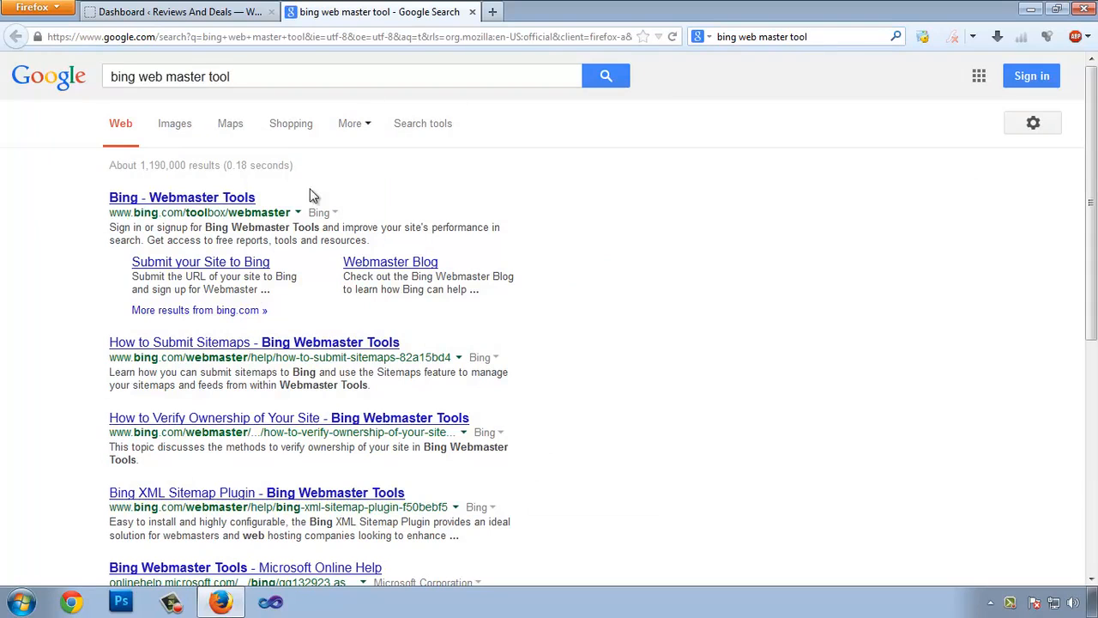
{"action": "left_click", "coordinate": [215, 198]}
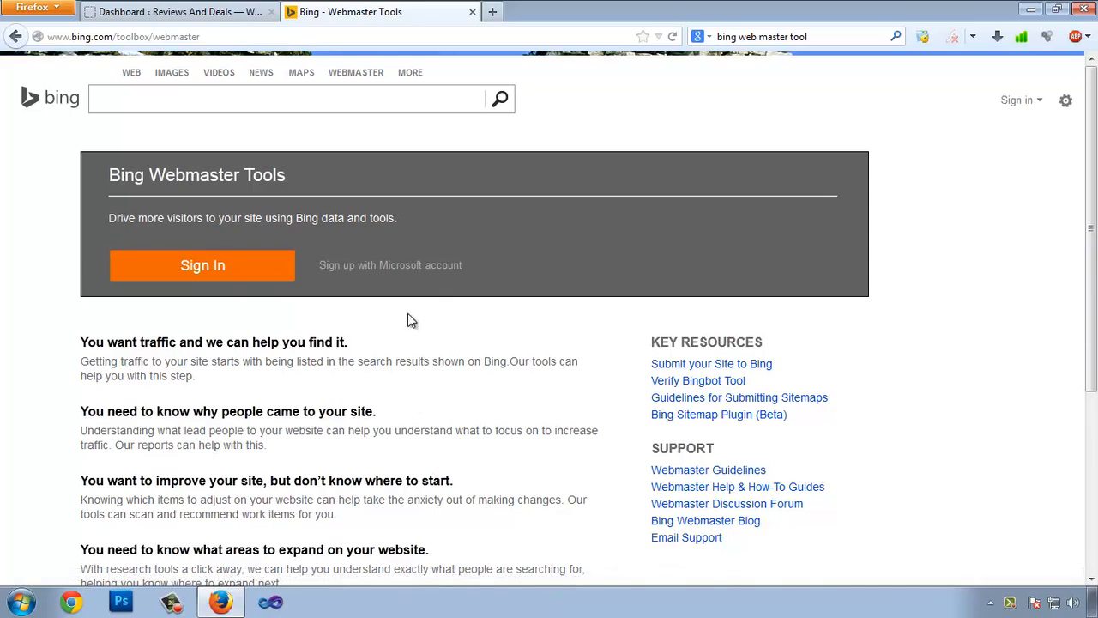
Choose 'Sign up with Microsoft account' on the Webmaster Tools welcome page.
{"action": "left_click", "coordinate": [442, 265]}
{"action": "left_click", "coordinate": [360, 272]}
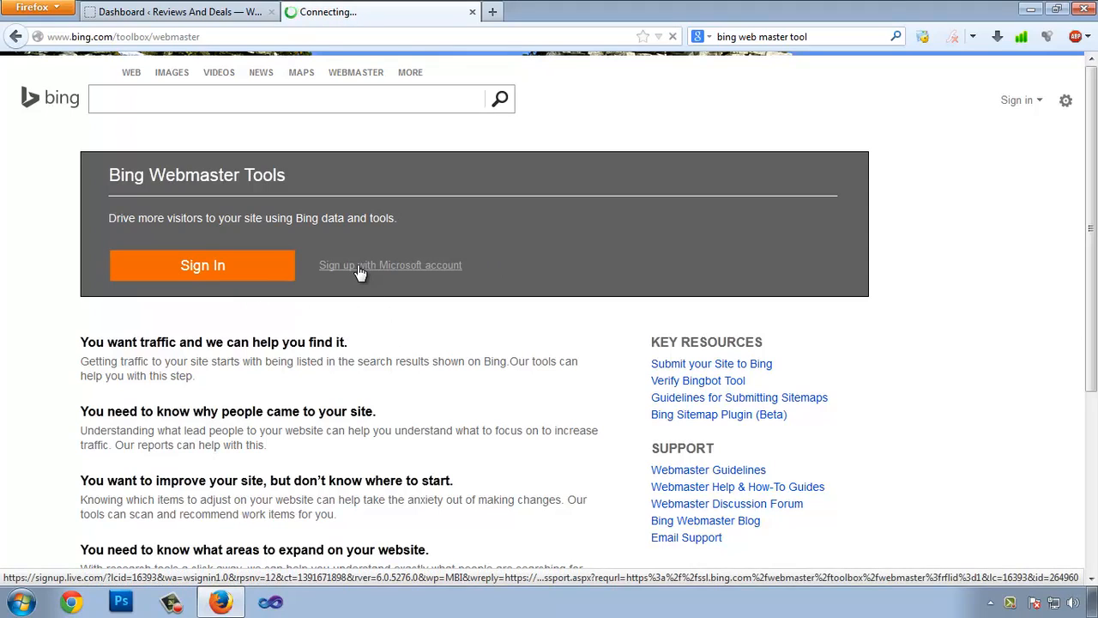
Enter the first name, last name, e-mail user name and the password twice on the sign-up form.
{"action": "left_click", "coordinate": [249, 247]}
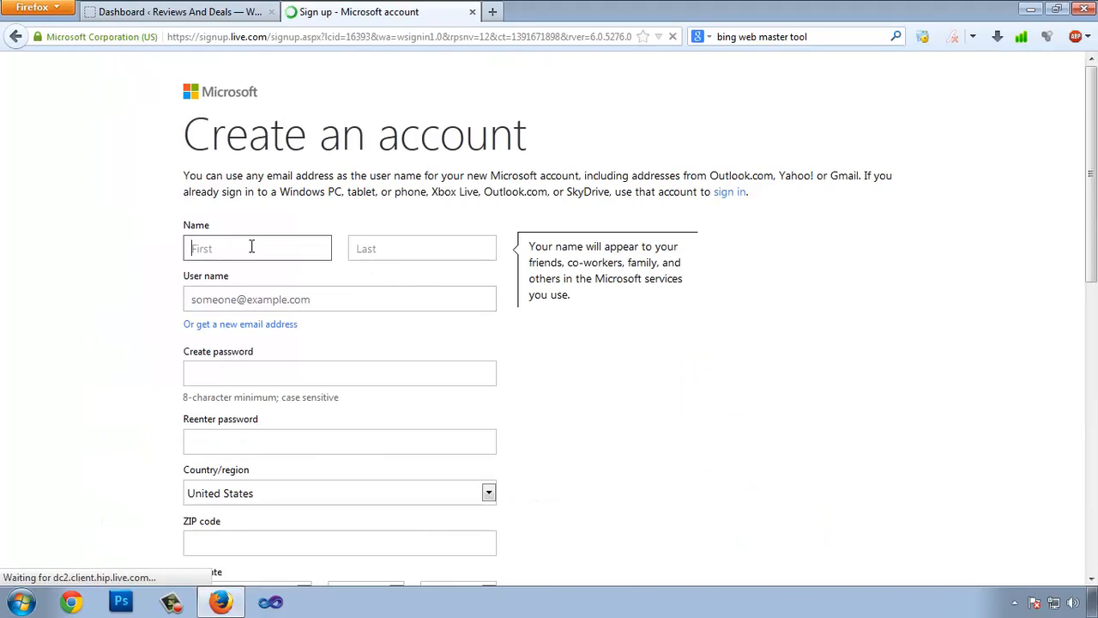
{"action": "key", "text": "Tab"}
{"action": "key", "text": "Tab"}
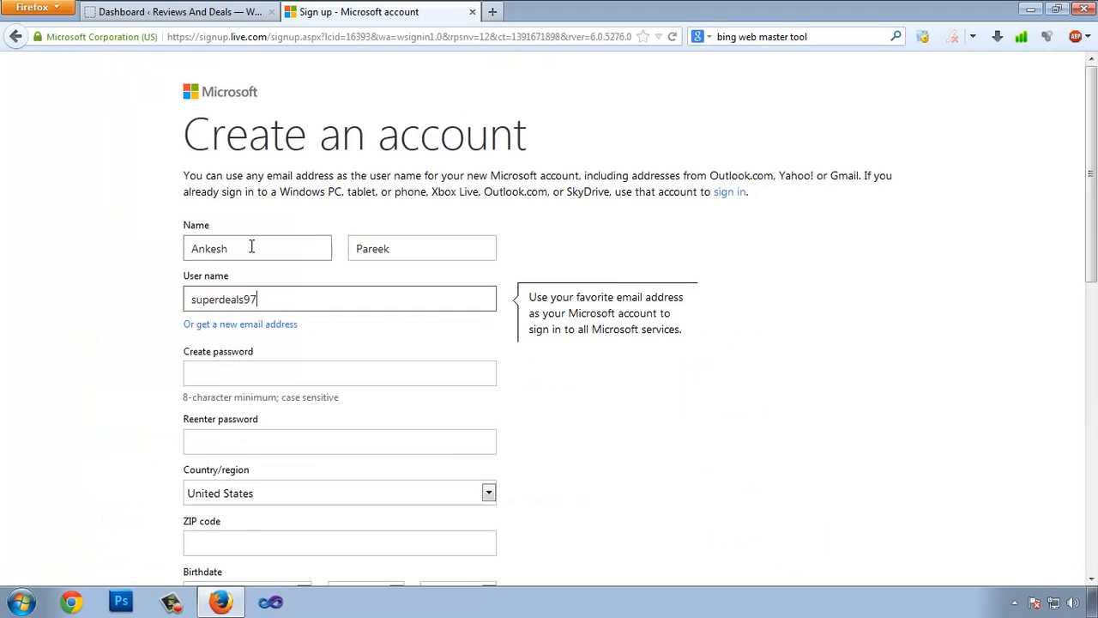
{"action": "key", "text": "Tab"}
{"action": "scroll", "coordinate": [251, 245], "scroll_direction": "down", "scroll_amount": 1}
{"action": "left_click", "coordinate": [238, 371]}
{"action": "type", "text": "•••••••••••••"}
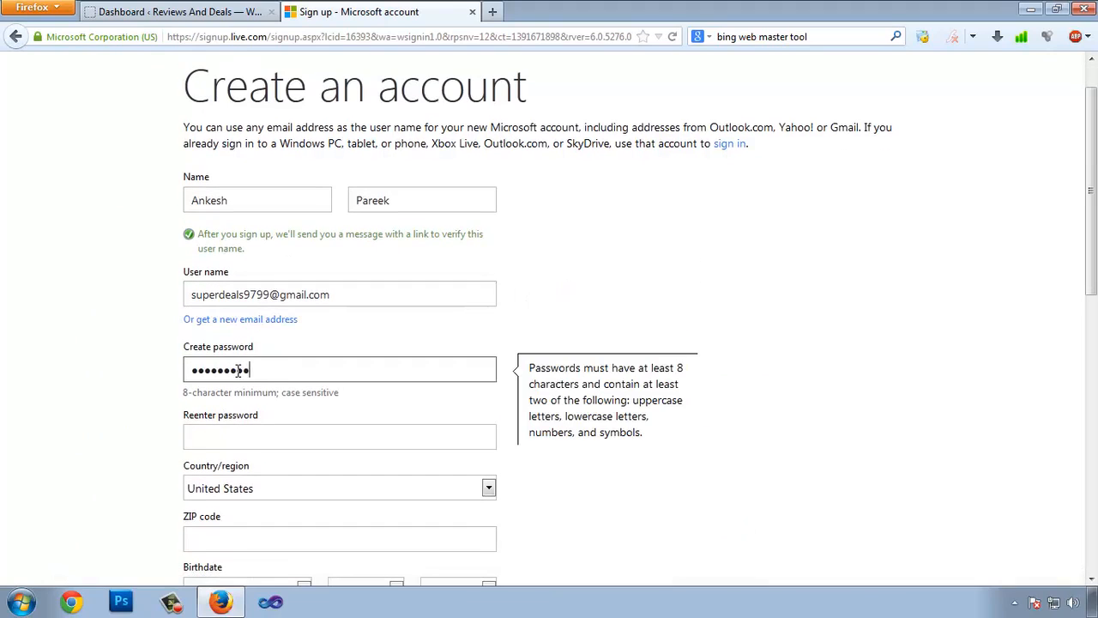
{"action": "key", "text": "Tab"}
{"action": "type", "text": "•••••••••••••"}
Set the country to India, enter the postal code, and pick the birth date and gender.
{"action": "scroll", "coordinate": [239, 370], "scroll_direction": "down", "scroll_amount": 4}
{"action": "left_click", "coordinate": [281, 289]}
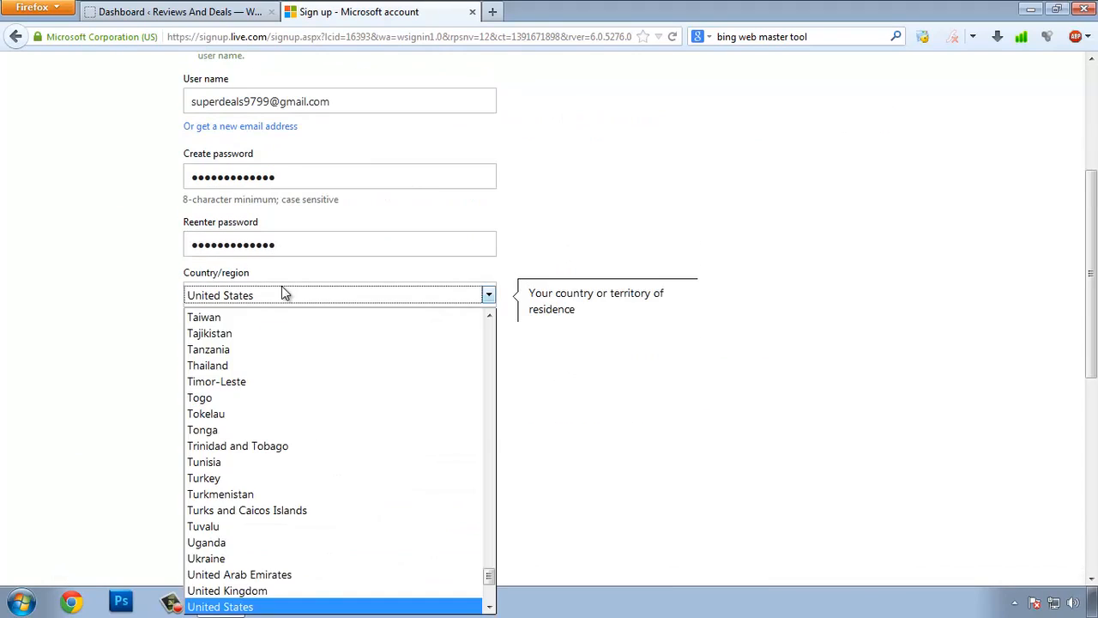
{"action": "type", "text": "in"}
{"action": "key", "text": "Return"}
{"action": "left_click", "coordinate": [199, 346]}
{"action": "type", "text": "302020"}
{"action": "left_click", "coordinate": [266, 397]}
{"action": "left_click", "coordinate": [266, 295]}
{"action": "left_click", "coordinate": [369, 398]}
{"action": "left_click", "coordinate": [365, 294]}
{"action": "left_click", "coordinate": [453, 400]}
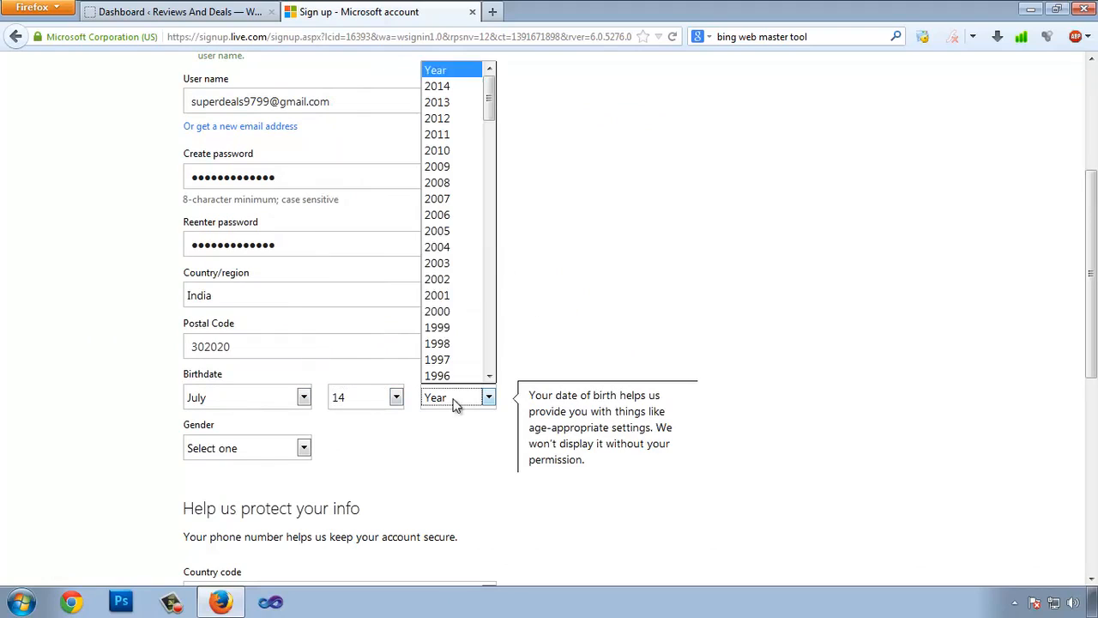
{"action": "scroll", "coordinate": [451, 318], "scroll_direction": "down", "scroll_amount": 3}
{"action": "left_click", "coordinate": [450, 327]}
{"action": "left_click", "coordinate": [276, 449]}
{"action": "left_click", "coordinate": [206, 485]}
Add an India (+91) phone number, enter the captcha characters, and create the account.
{"action": "scroll", "coordinate": [335, 453], "scroll_direction": "down", "scroll_amount": 4}
{"action": "left_click", "coordinate": [307, 401]}
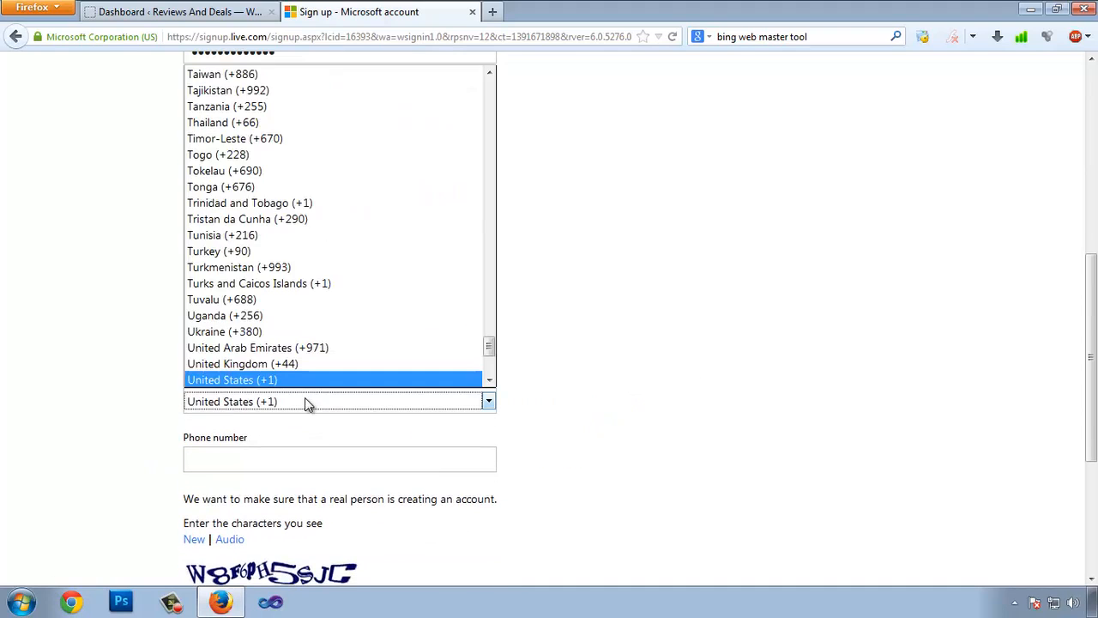
{"action": "type", "text": "in"}
{"action": "key", "text": "Return"}
{"action": "left_click", "coordinate": [279, 460]}
{"action": "scroll", "coordinate": [279, 460], "scroll_direction": "down", "scroll_amount": 4}
{"action": "left_click", "coordinate": [237, 378]}
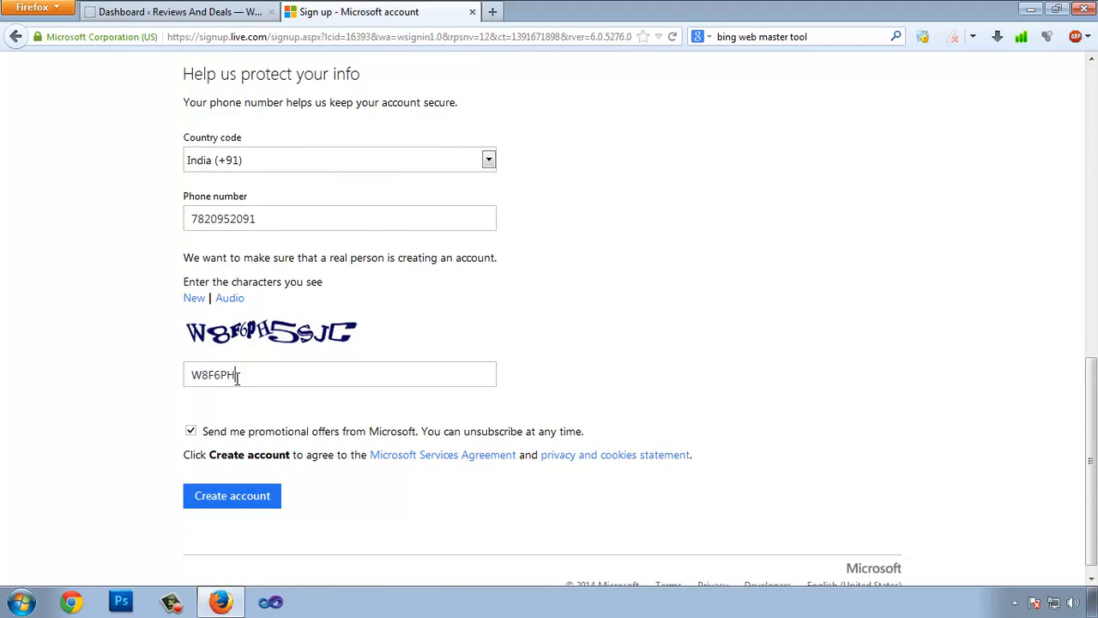
{"action": "type", "text": "W8F6PH5SJC"}
{"action": "left_click", "coordinate": [247, 504]}
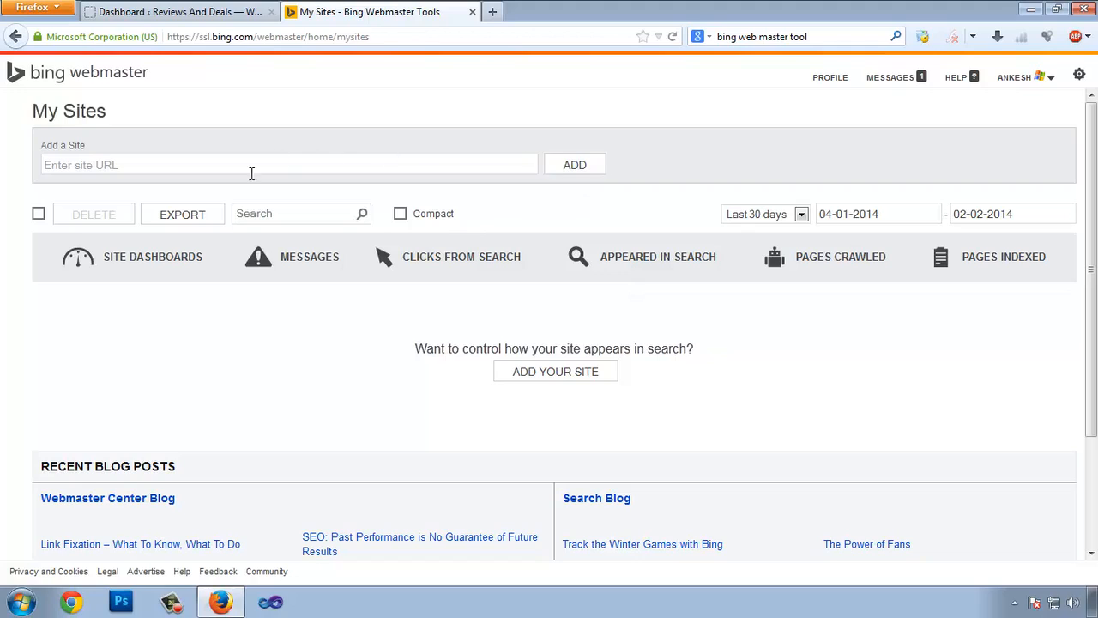
{"action": "left_click", "coordinate": [211, 164]}
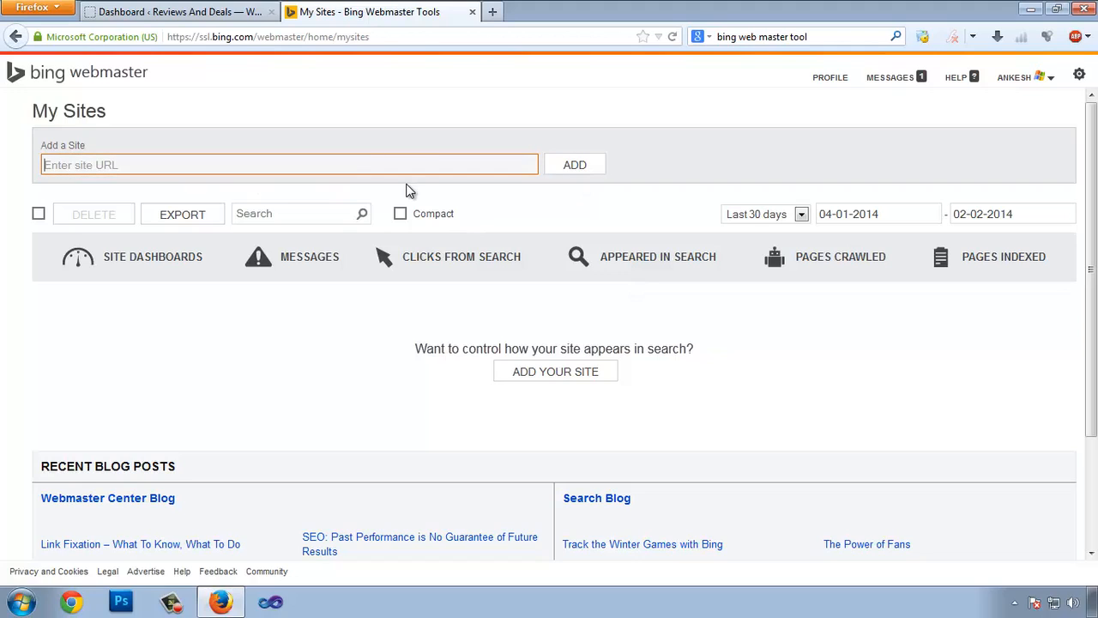
{"action": "left_click", "coordinate": [142, 14]}
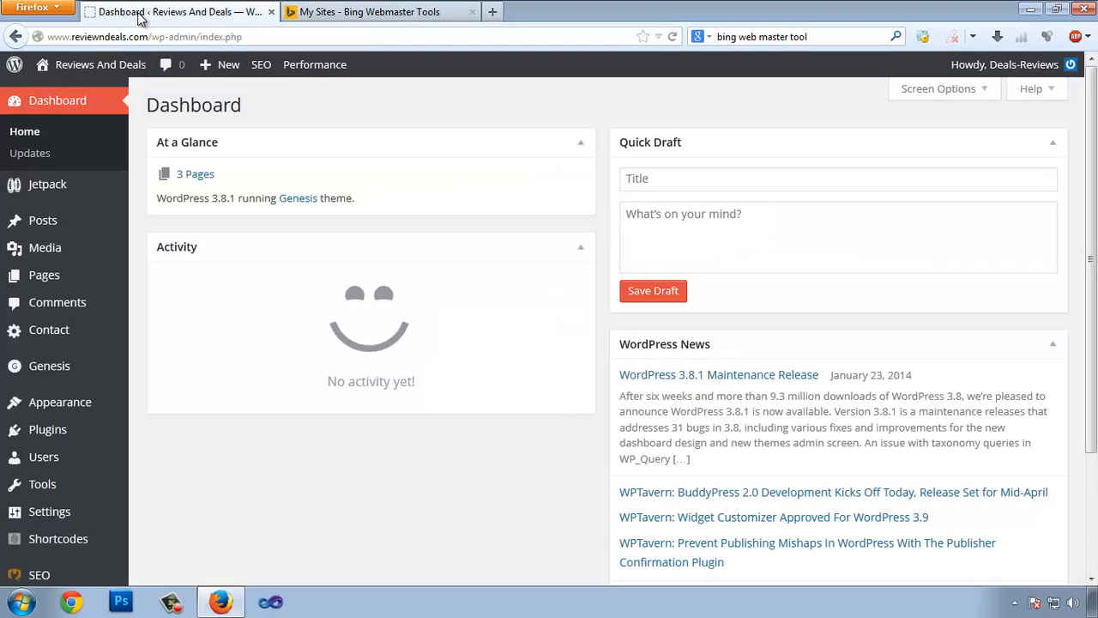
{"action": "left_click", "coordinate": [148, 38]}
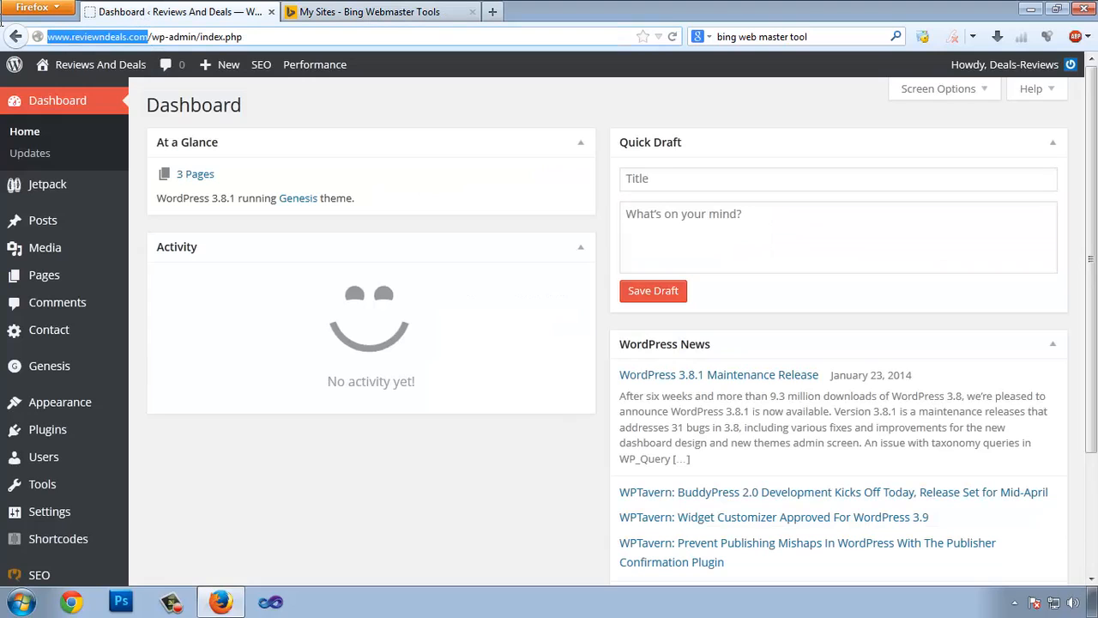
{"action": "left_click", "coordinate": [369, 12]}
{"action": "type", "text": "http://www.reviewndeals.com"}
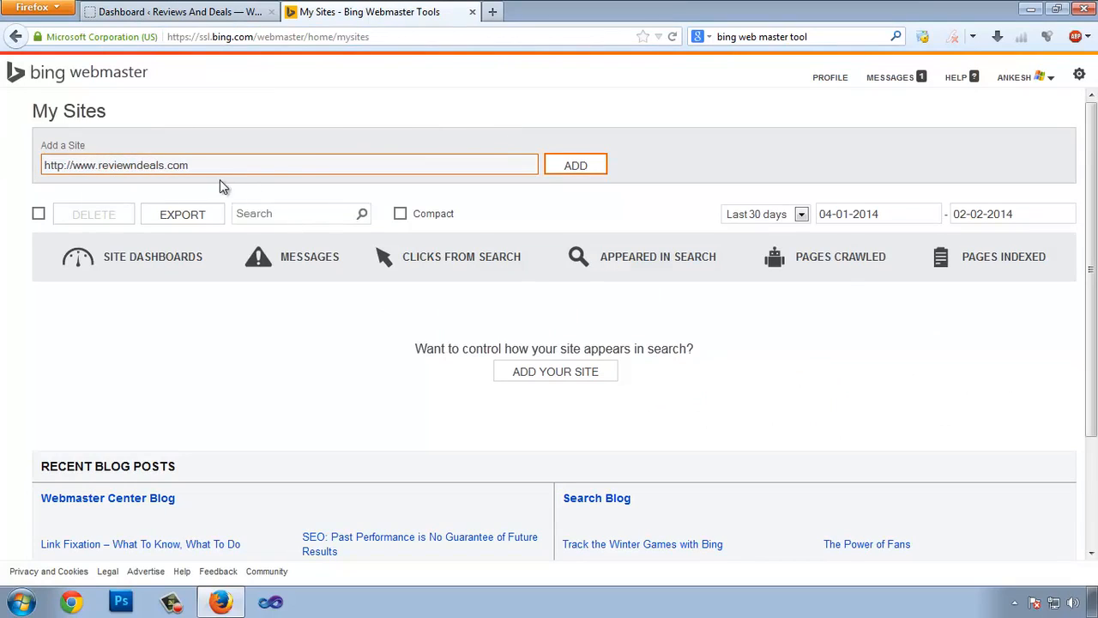
{"action": "left_click", "coordinate": [589, 168]}
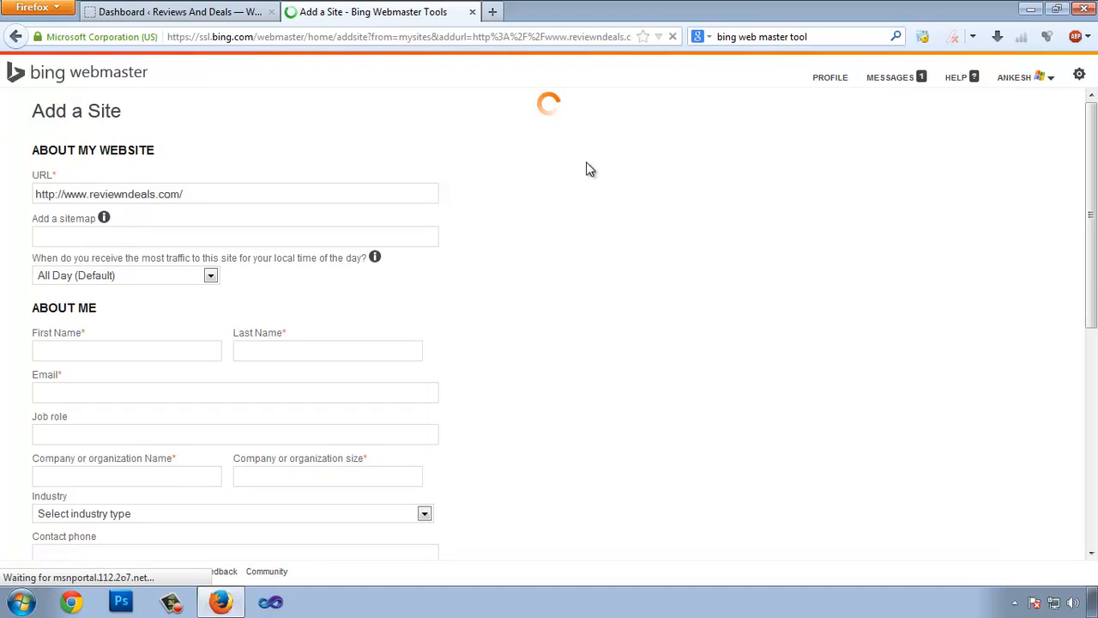
{"action": "left_click", "coordinate": [333, 233]}
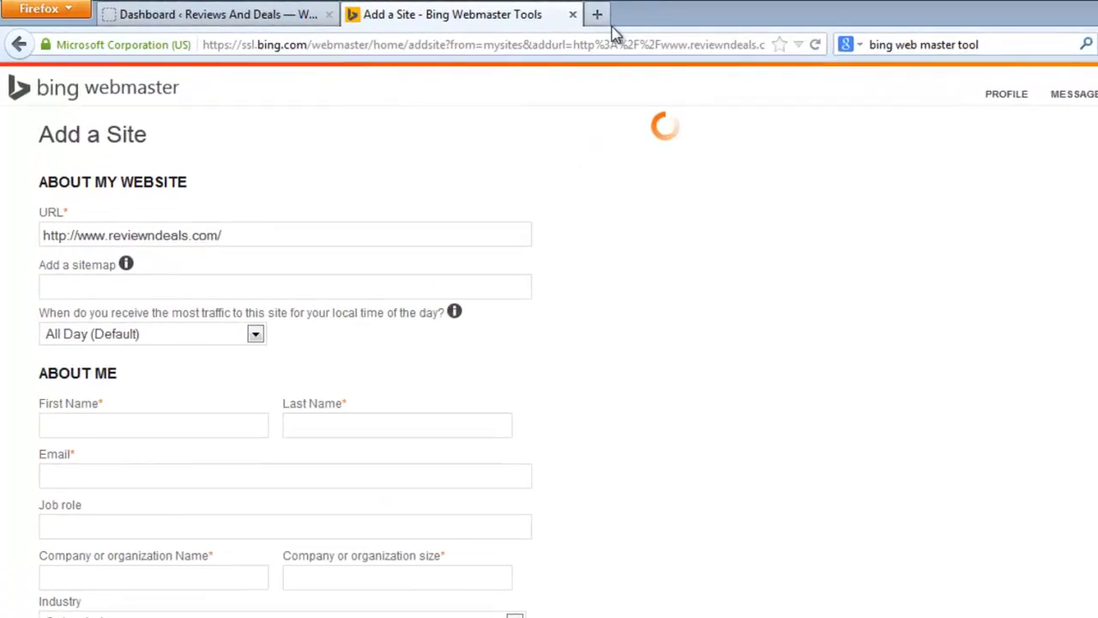
{"action": "left_click", "coordinate": [597, 17]}
{"action": "type", "text": "http://www.reviewndeals.com"}
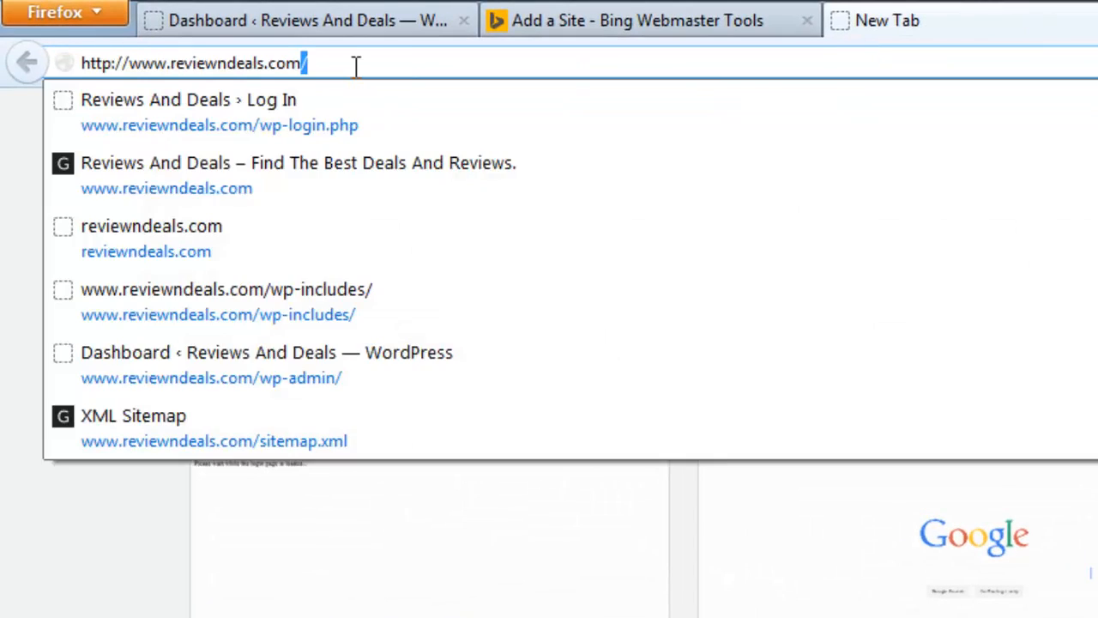
{"action": "left_click", "coordinate": [356, 66]}
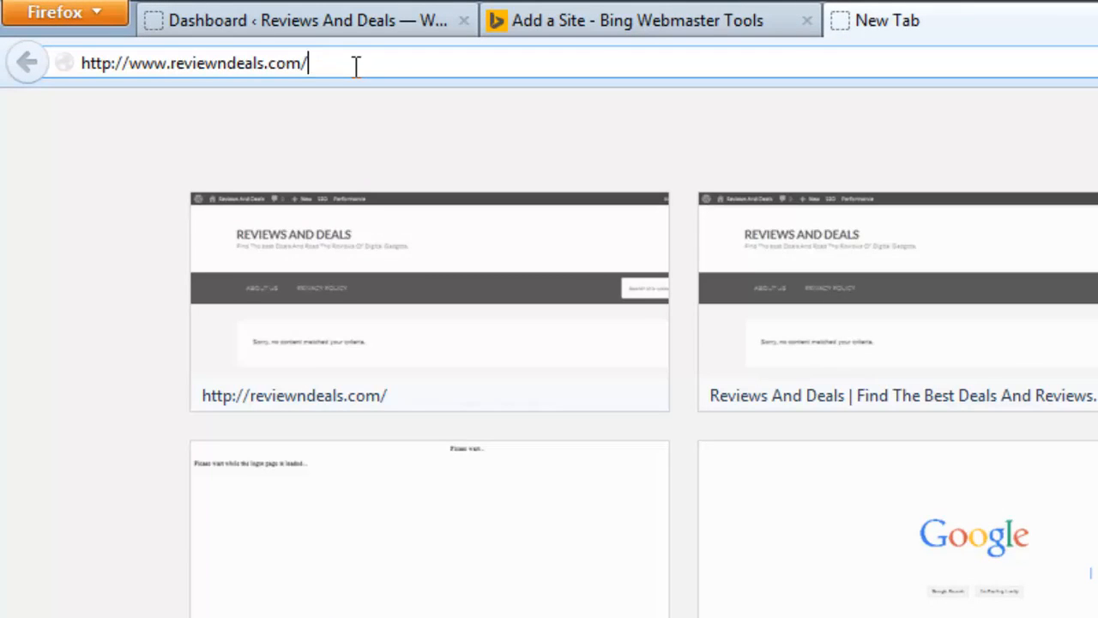
{"action": "type", "text": "sitem."}
{"action": "key", "text": "BackSpace"}
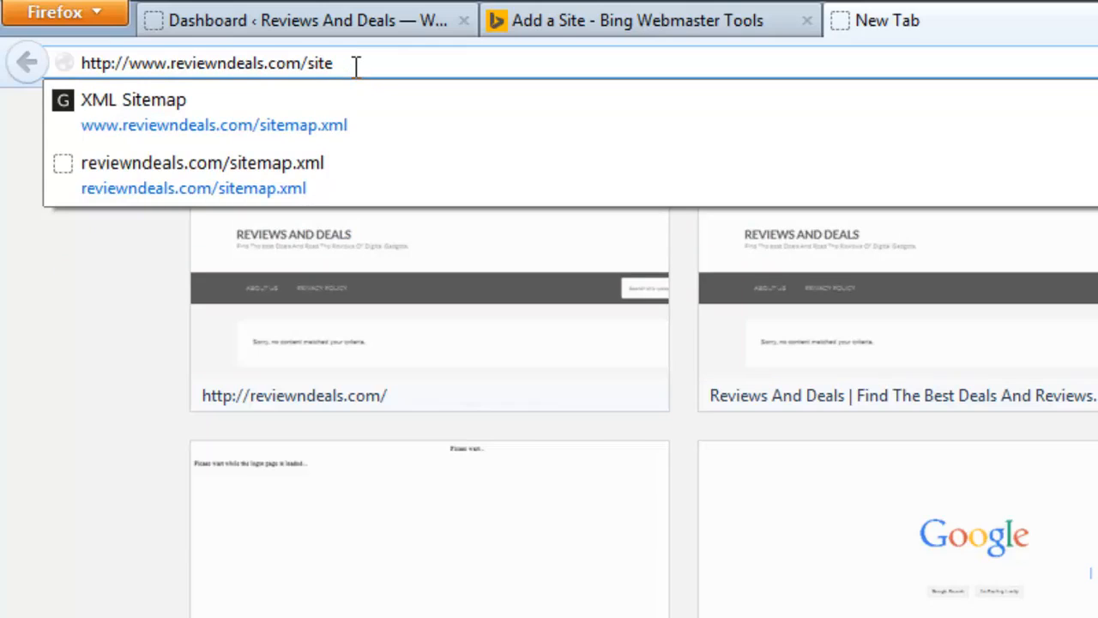
{"action": "key", "text": "Down"}
{"action": "key", "text": "Return"}
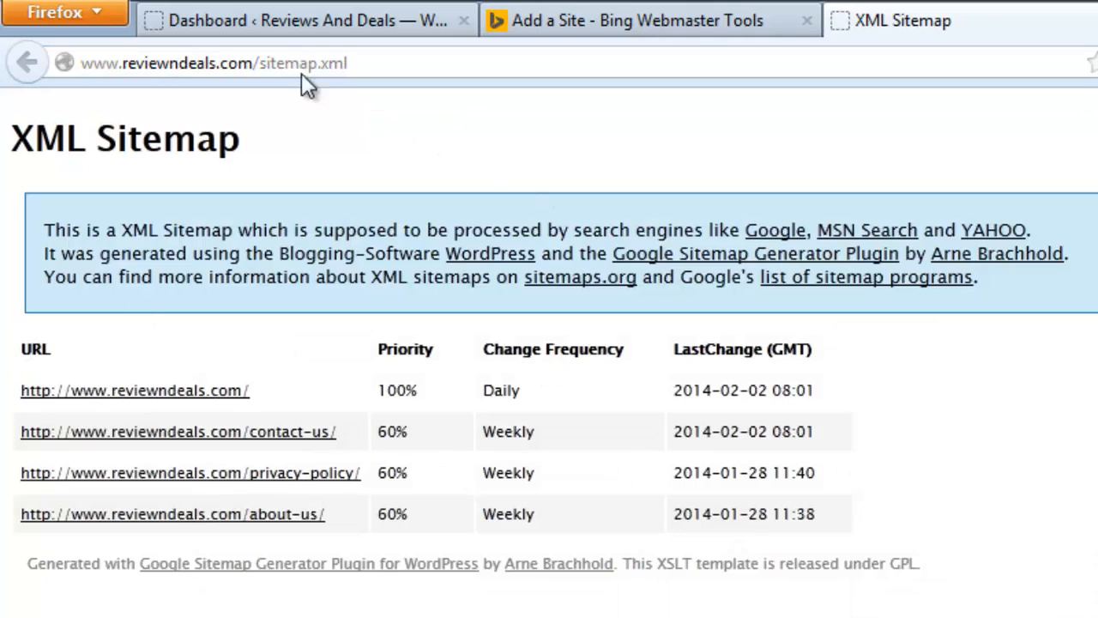
Copy the sitemap.xml address from the XML Sitemap tab for the Add a Site form.
{"action": "left_click_drag", "start_coordinate": [260, 63], "coordinate": [352, 62]}
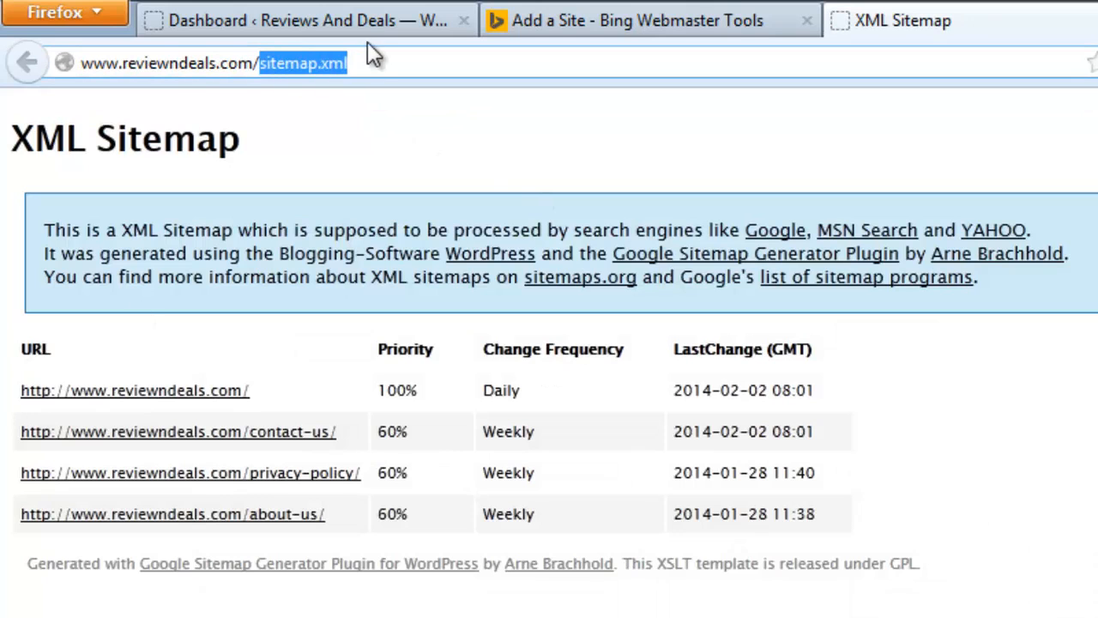
{"action": "left_click", "coordinate": [573, 19]}
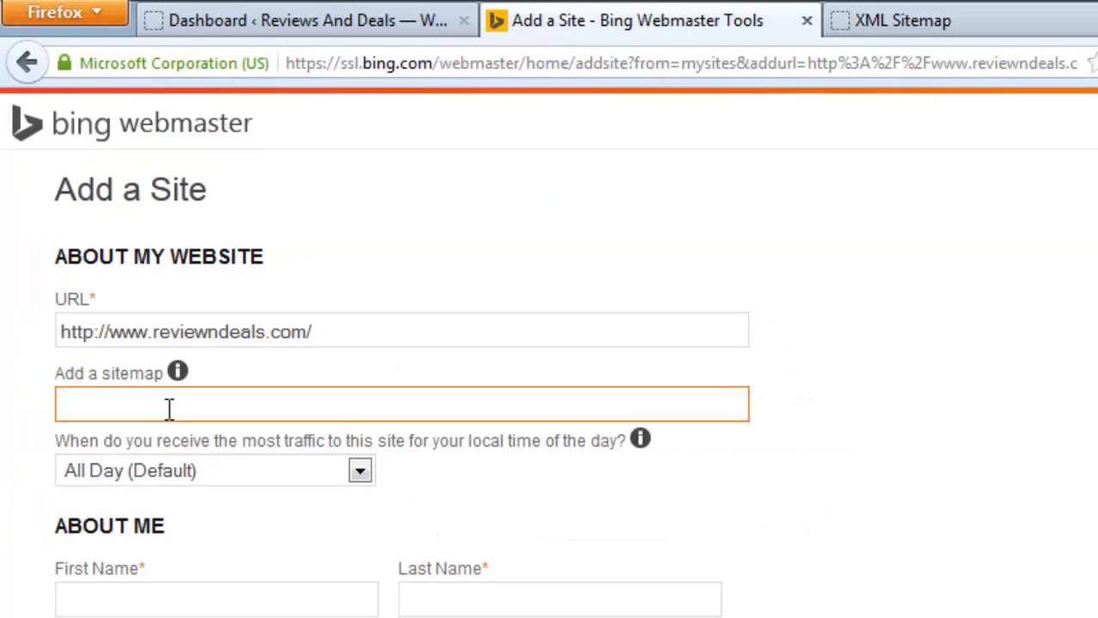
{"action": "left_click", "coordinate": [907, 14]}
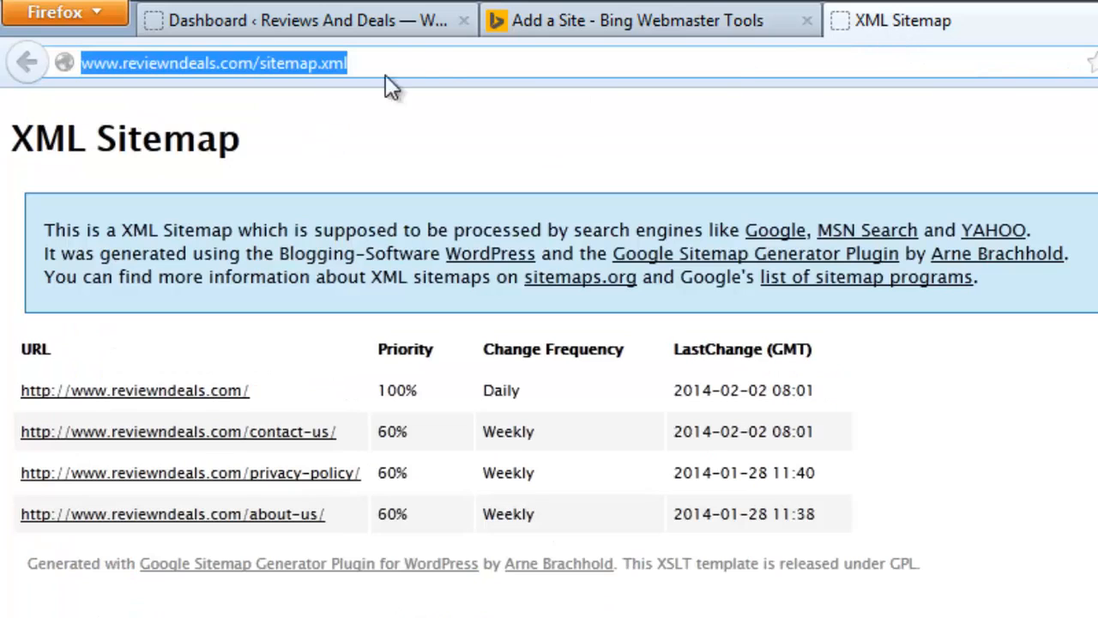
{"action": "left_click", "coordinate": [670, 20]}
{"action": "left_click", "coordinate": [106, 390]}
{"action": "type", "text": "http://www.reviewndeals.com/sitemap.xml"}
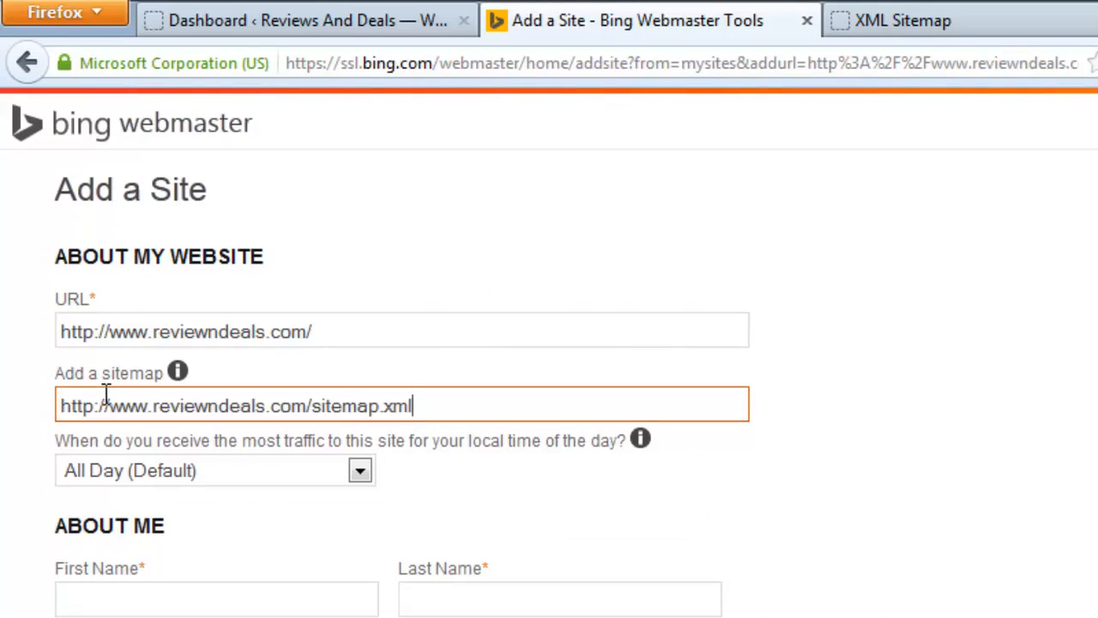
{"action": "scroll", "coordinate": [283, 446], "scroll_direction": "down", "scroll_amount": 1}
{"action": "scroll", "coordinate": [301, 483], "scroll_direction": "down", "scroll_amount": 1}
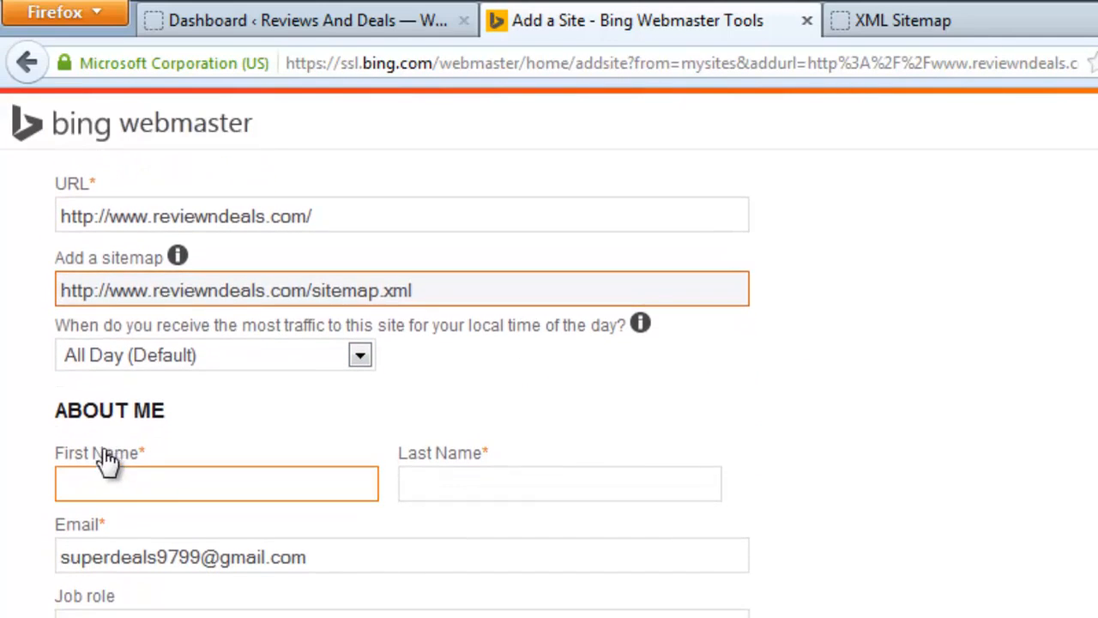
Fill in first and last name, Administrator as job role, and company size 1.
{"action": "left_click", "coordinate": [132, 484]}
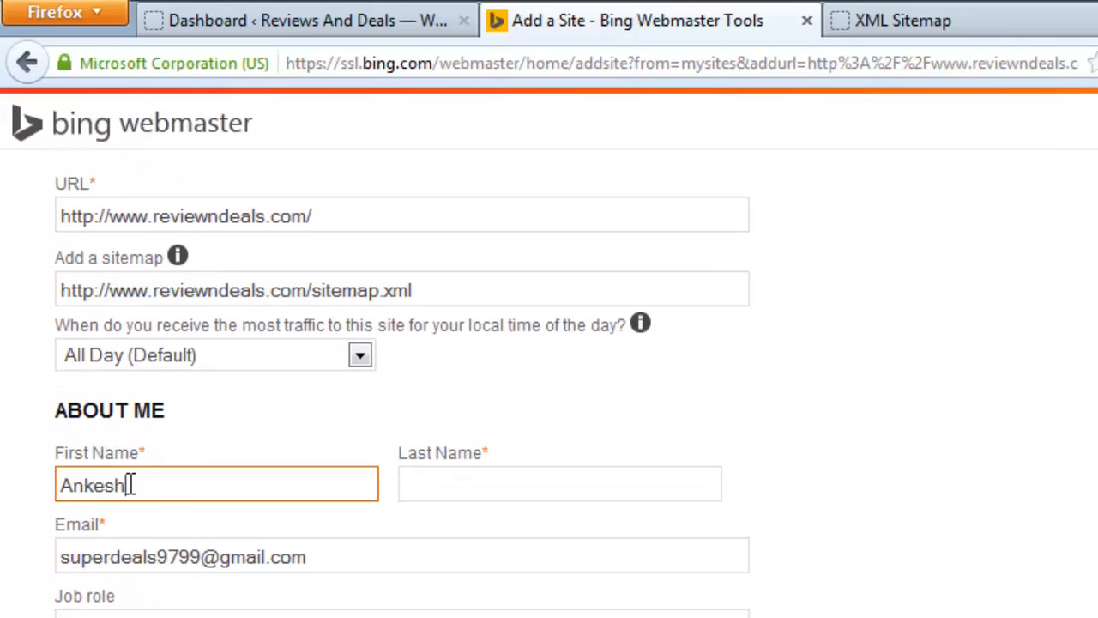
{"action": "key", "text": "Tab"}
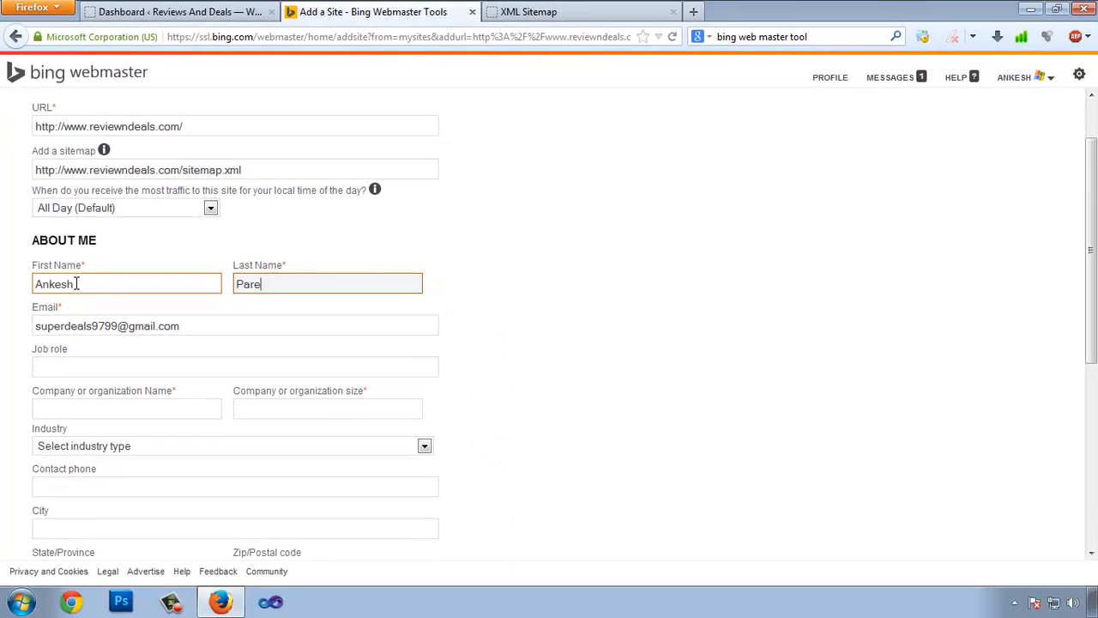
{"action": "key", "text": "Tab"}
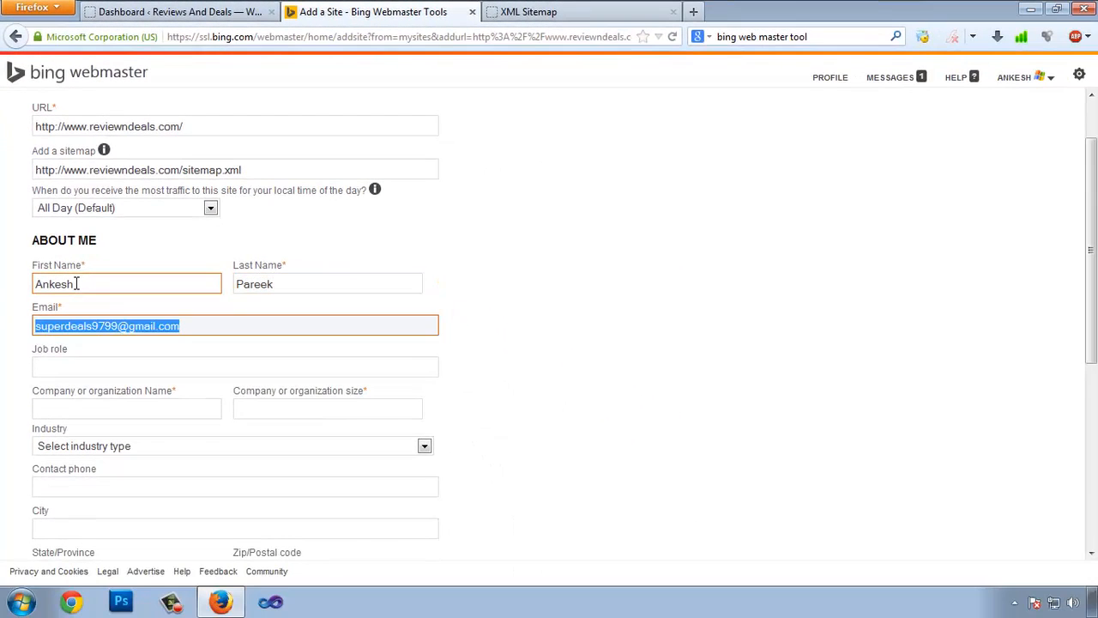
{"action": "key", "text": "Tab"}
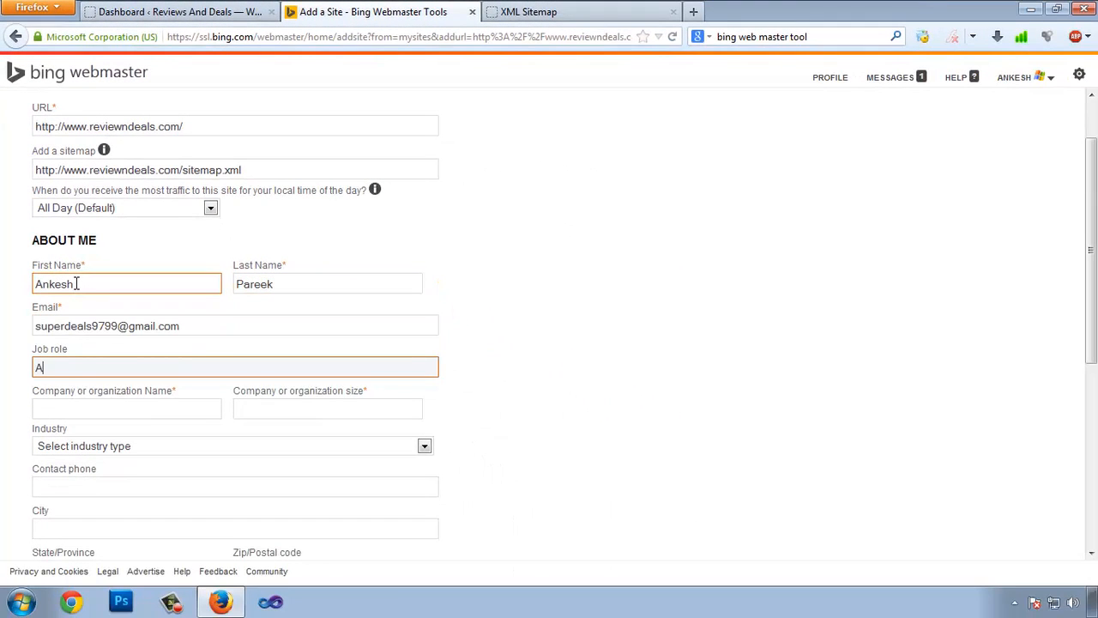
{"action": "type", "text": "Administrator"}
{"action": "key", "text": "Tab"}
{"action": "scroll", "coordinate": [120, 360], "scroll_direction": "down", "scroll_amount": 2}
{"action": "left_click", "coordinate": [254, 505]}
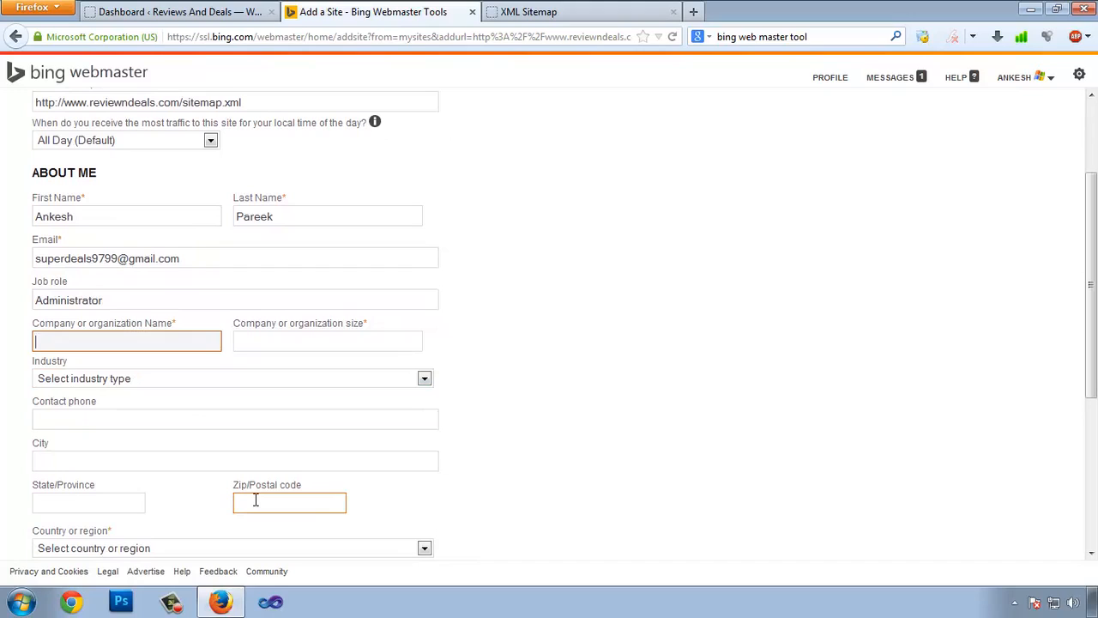
{"action": "key", "text": "Tab"}
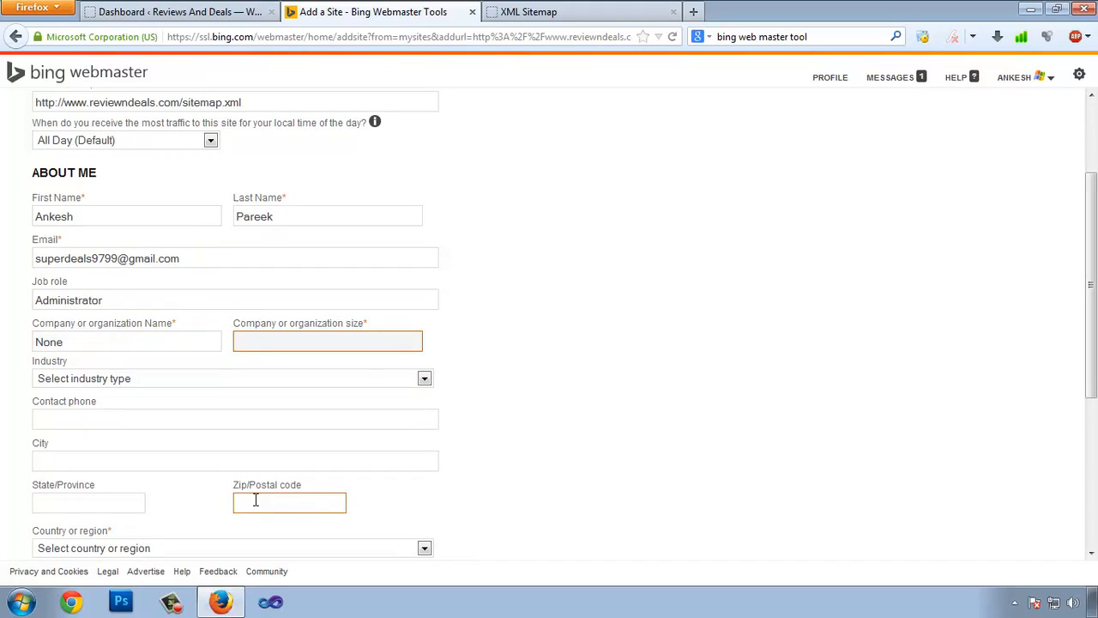
{"action": "type", "text": "1"}
{"action": "key", "text": "Tab"}
Choose Technology industry and India as country, switch messages to Monthly, and save.
{"action": "scroll", "coordinate": [263, 452], "scroll_direction": "down", "scroll_amount": 1}
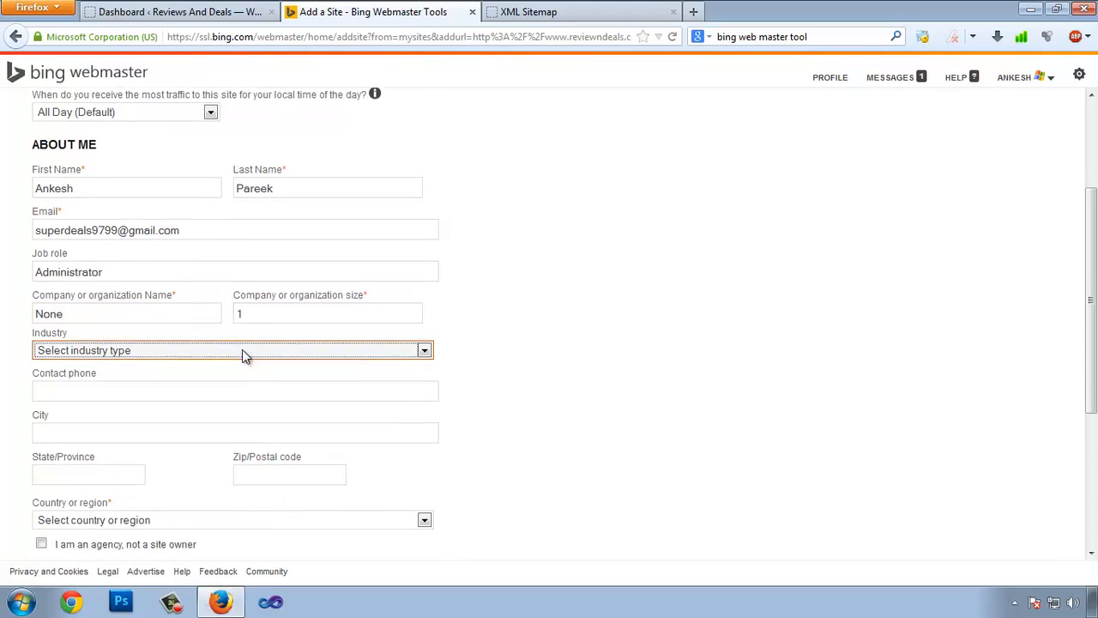
{"action": "left_click", "coordinate": [204, 348]}
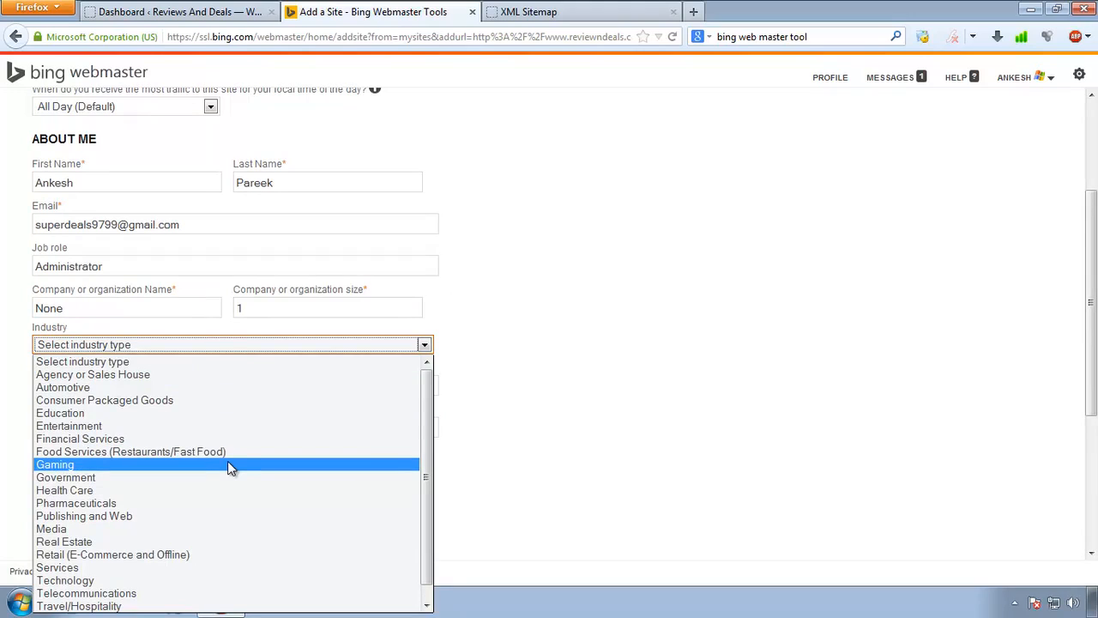
{"action": "left_click", "coordinate": [151, 573]}
{"action": "scroll", "coordinate": [37, 397], "scroll_direction": "down", "scroll_amount": 1}
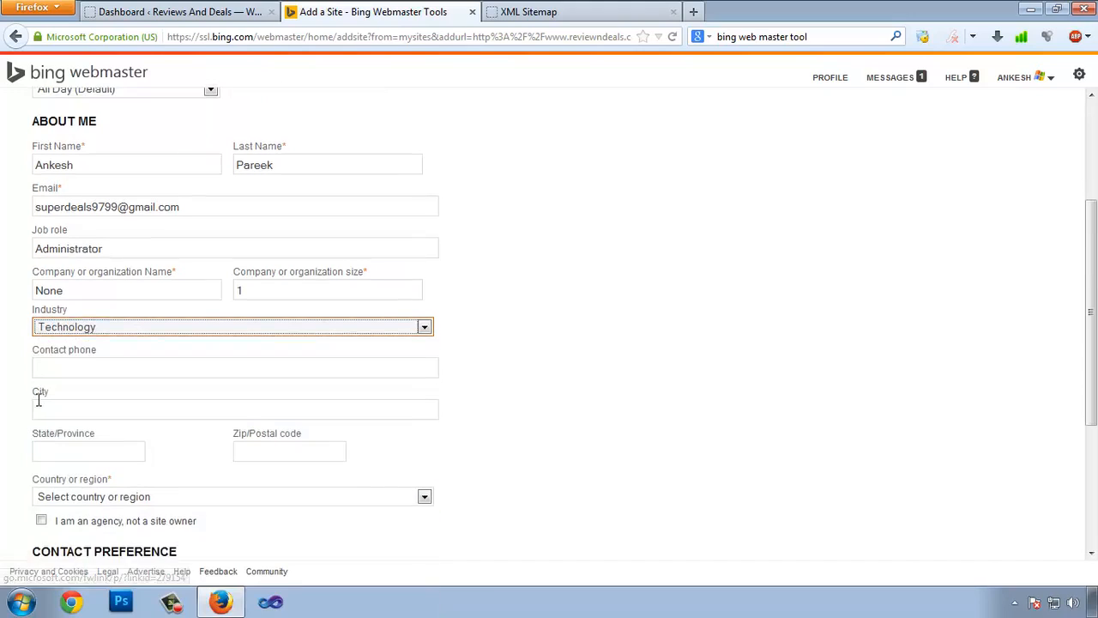
{"action": "left_click", "coordinate": [80, 349]}
{"action": "left_click", "coordinate": [80, 349]}
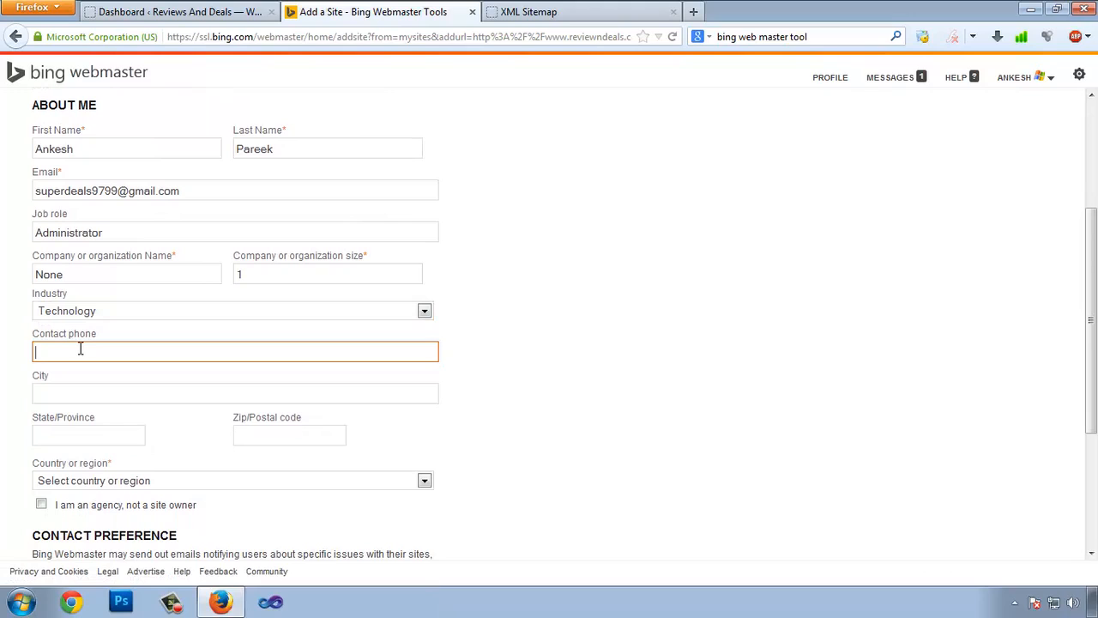
{"action": "key", "text": "Tab"}
{"action": "scroll", "coordinate": [182, 415], "scroll_direction": "down", "scroll_amount": 2}
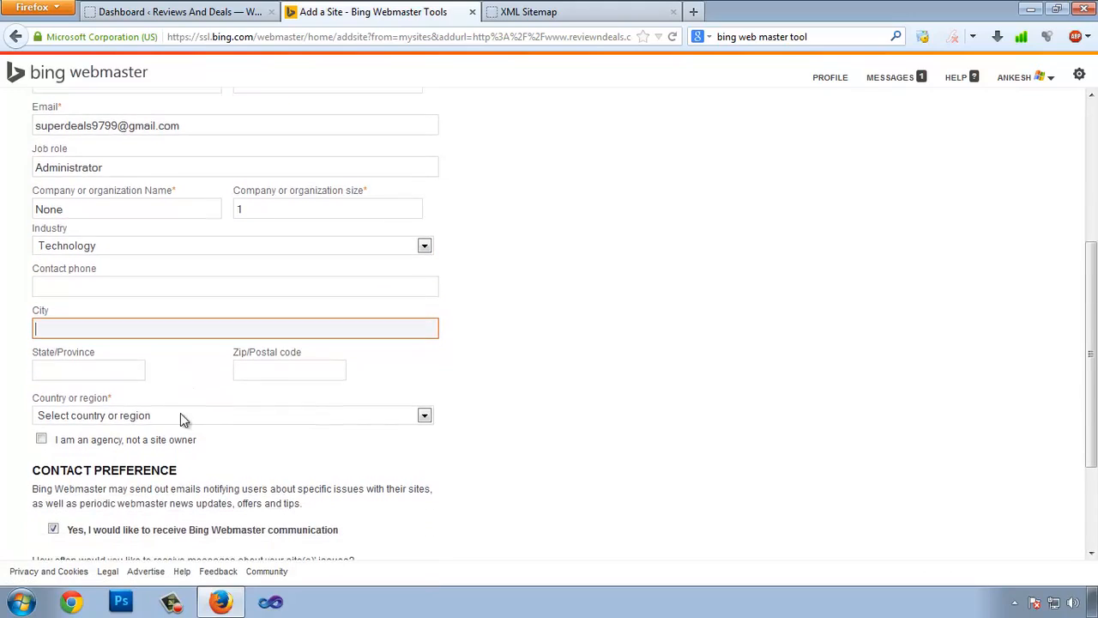
{"action": "scroll", "coordinate": [180, 415], "scroll_direction": "down", "scroll_amount": 1}
{"action": "left_click", "coordinate": [115, 383]}
{"action": "type", "text": "india"}
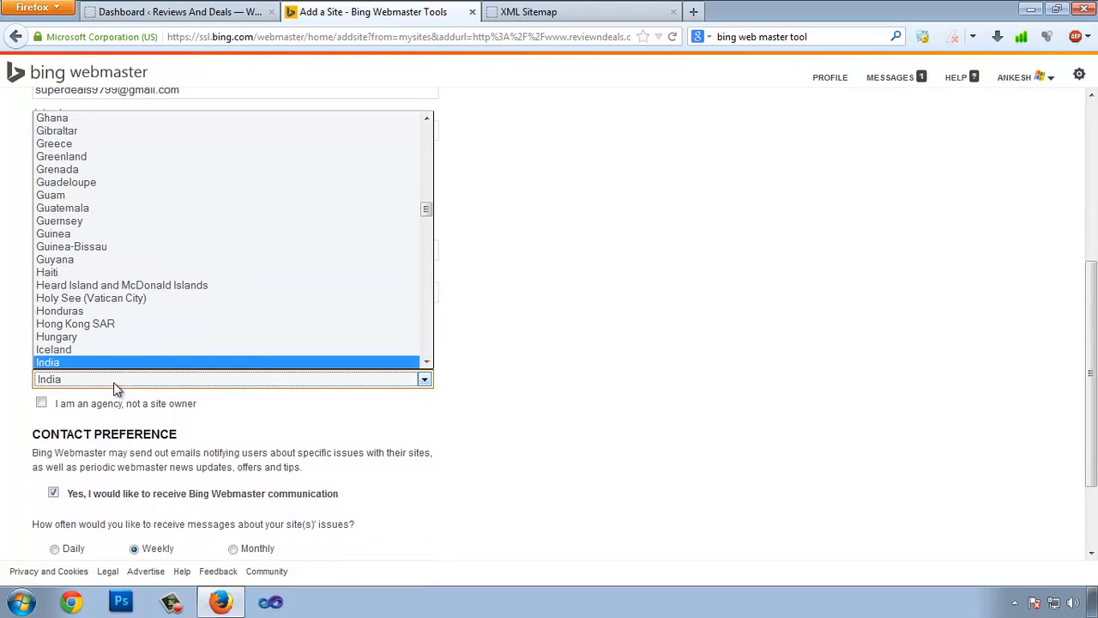
{"action": "left_click", "coordinate": [94, 364]}
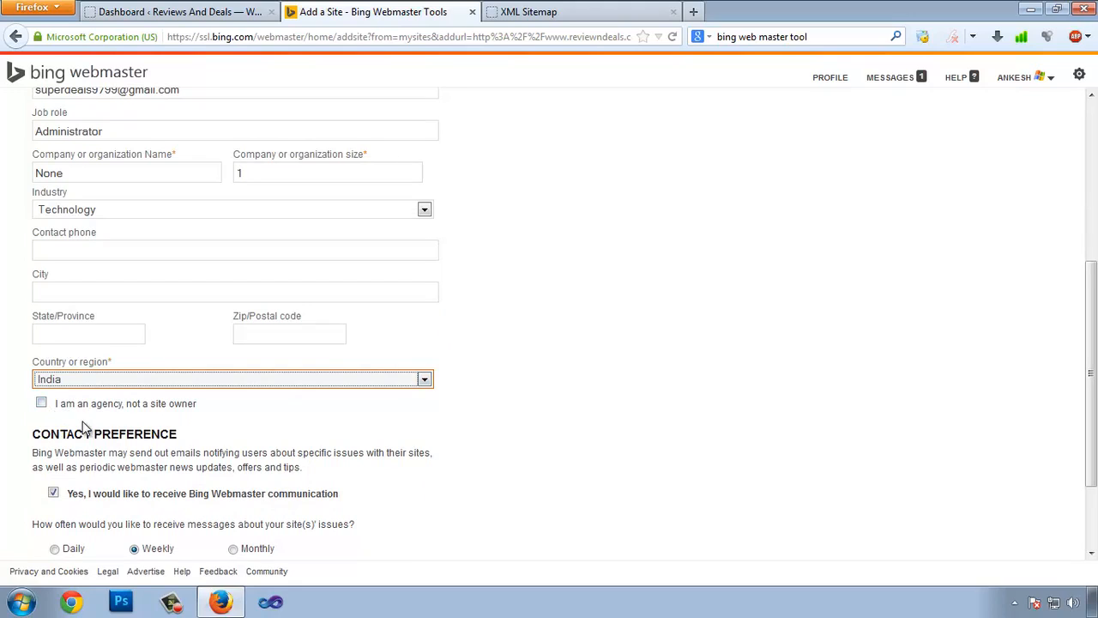
{"action": "scroll", "coordinate": [80, 423], "scroll_direction": "down", "scroll_amount": 3}
{"action": "scroll", "coordinate": [85, 403], "scroll_direction": "down", "scroll_amount": 1}
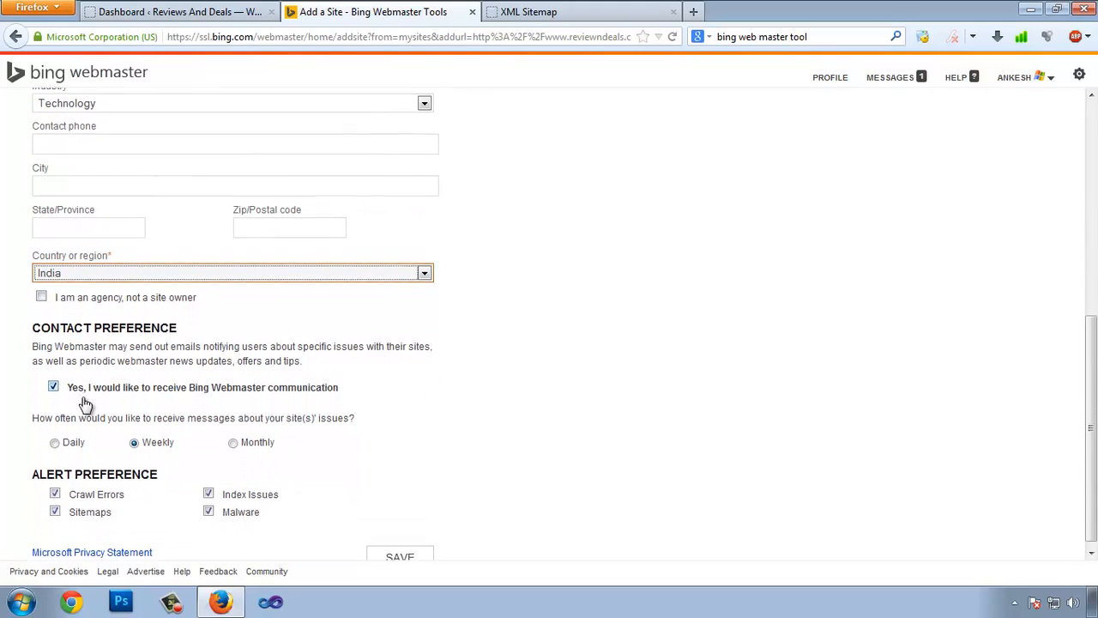
{"action": "left_click", "coordinate": [233, 438]}
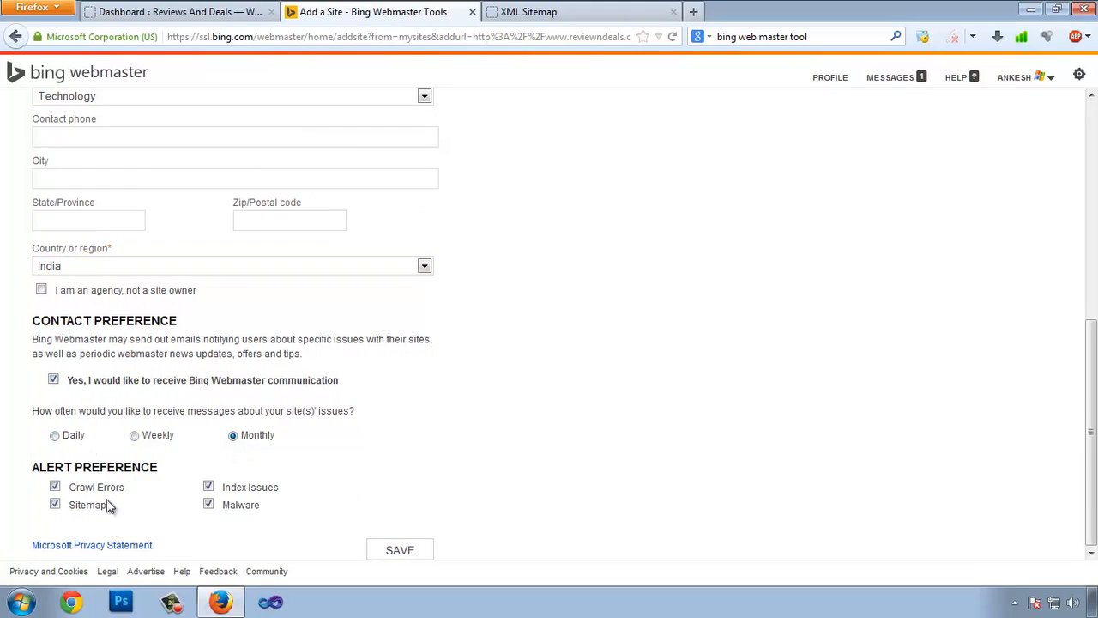
{"action": "left_click", "coordinate": [398, 550]}
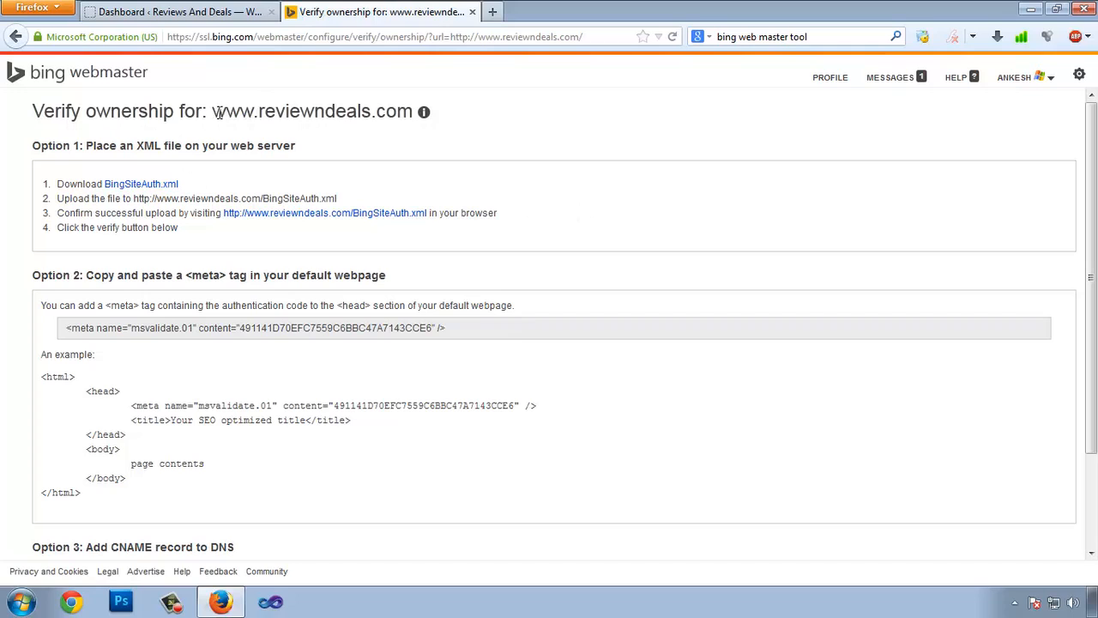
Copy the msvalidate.01 meta tag from Option 2 and go back to the WordPress dashboard.
{"action": "left_click_drag", "start_coordinate": [214, 110], "coordinate": [300, 115]}
{"action": "left_click", "coordinate": [310, 117]}
{"action": "scroll", "coordinate": [142, 259], "scroll_direction": "down", "scroll_amount": 2}
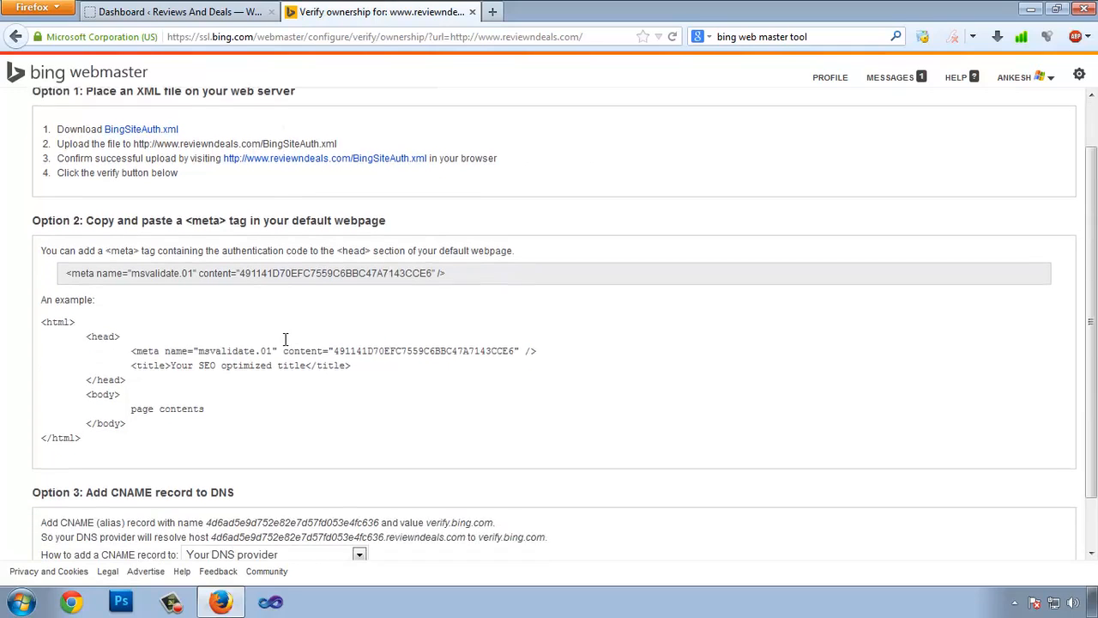
{"action": "left_click_drag", "start_coordinate": [62, 266], "coordinate": [415, 259]}
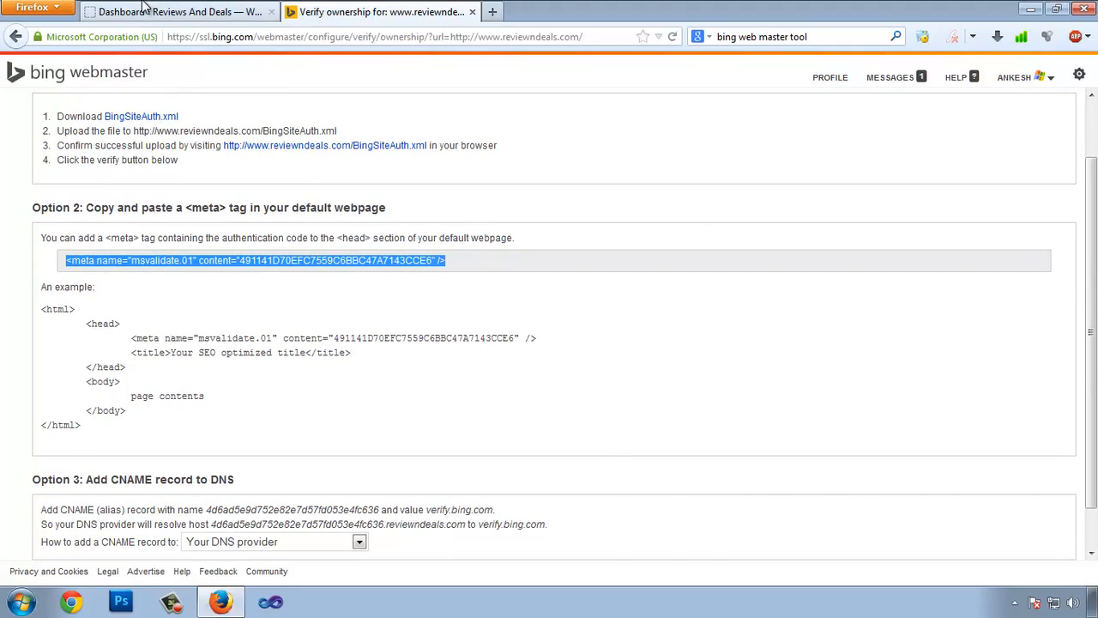
{"action": "left_click", "coordinate": [180, 12]}
{"action": "scroll", "coordinate": [127, 455], "scroll_direction": "down", "scroll_amount": 4}
{"action": "mouse_move", "coordinate": [74, 432]}
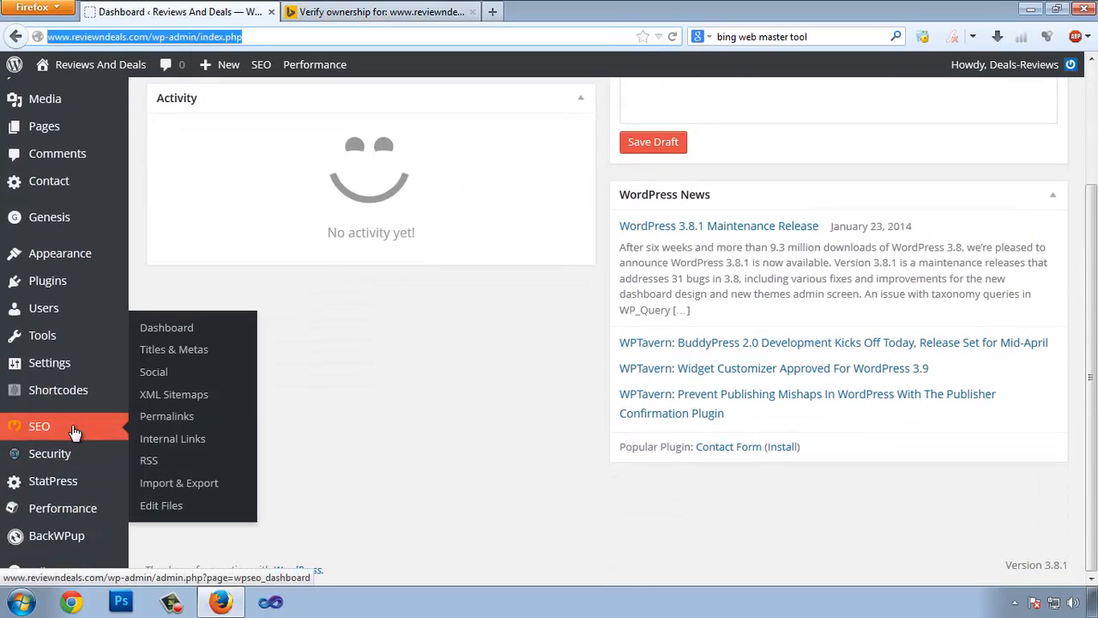
Paste the msvalidate.01 meta tag into Yoast SEO's Bing Webmaster Tools field and save changes.
{"action": "left_click", "coordinate": [172, 330]}
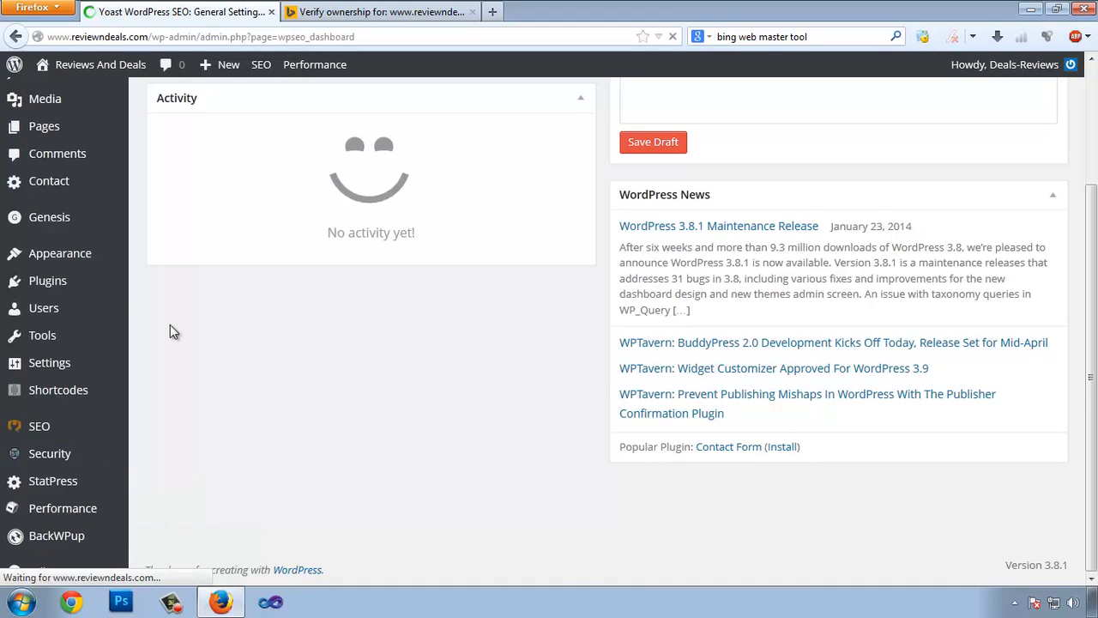
{"action": "scroll", "coordinate": [481, 369], "scroll_direction": "down", "scroll_amount": 6}
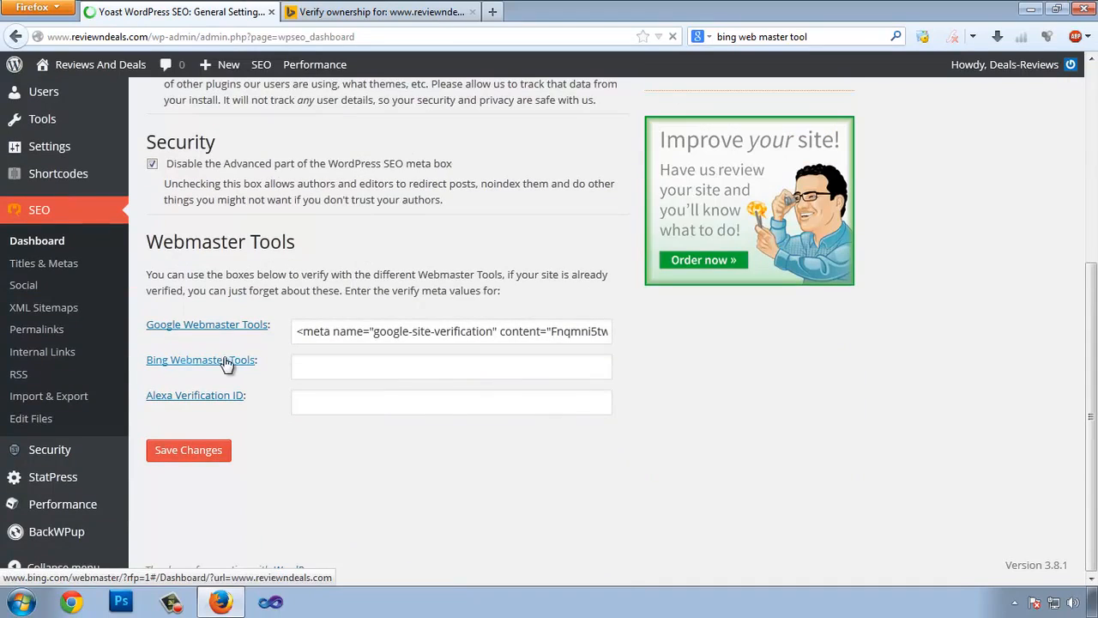
{"action": "left_click", "coordinate": [376, 375]}
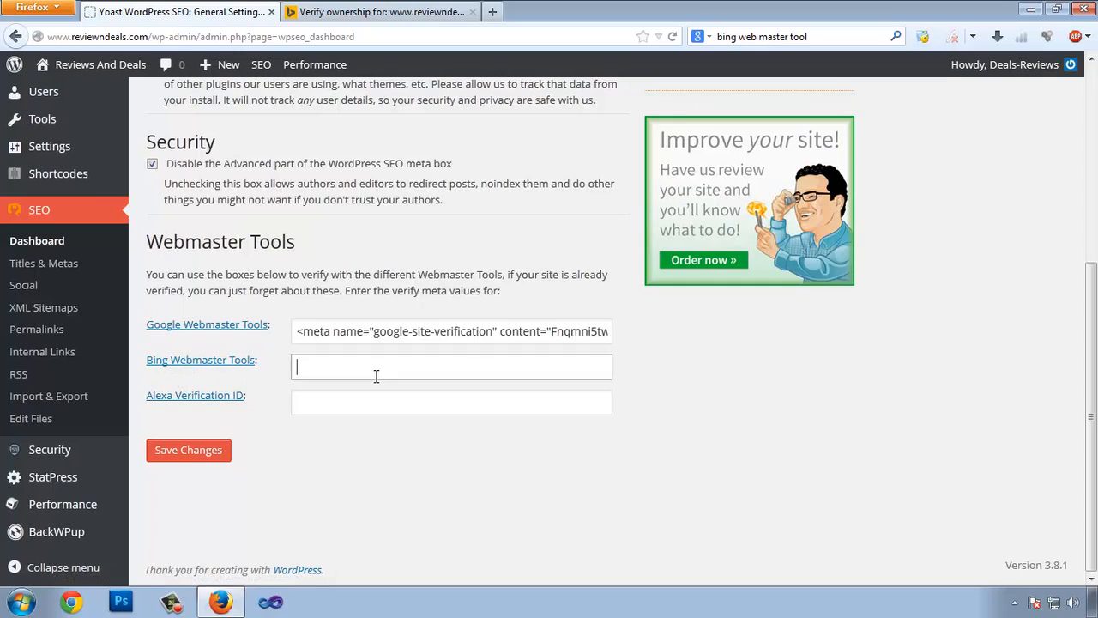
{"action": "type", "text": "<meta name=\"msvalidate.01\" content=\"491141D70EFC7559C6BBC47A7143CCE6\" />"}
{"action": "left_click", "coordinate": [172, 454]}
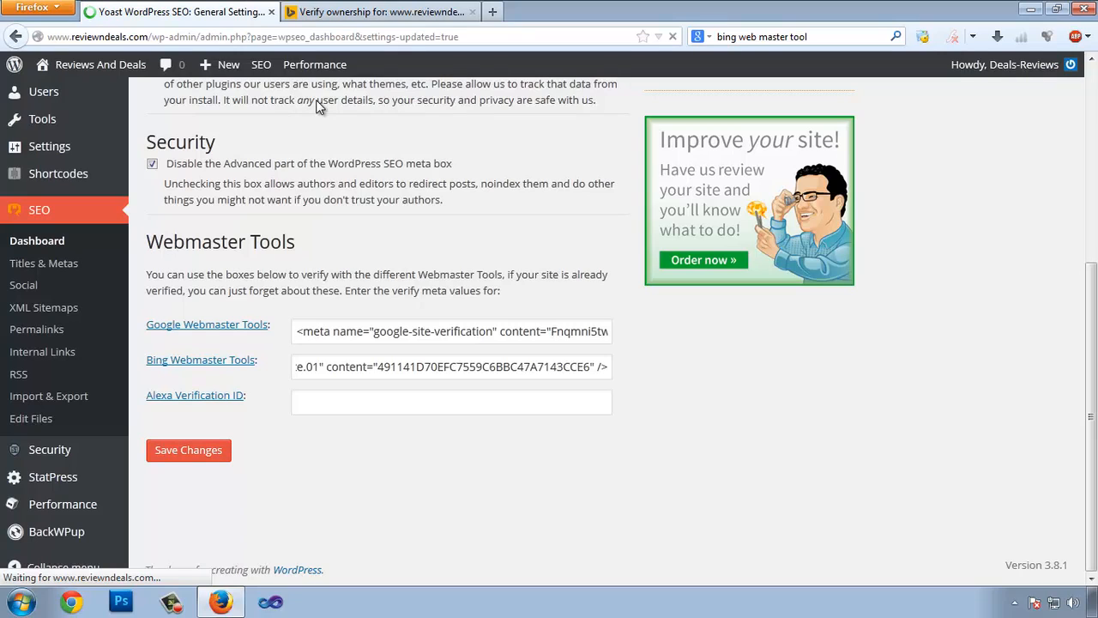
{"action": "left_click", "coordinate": [378, 11]}
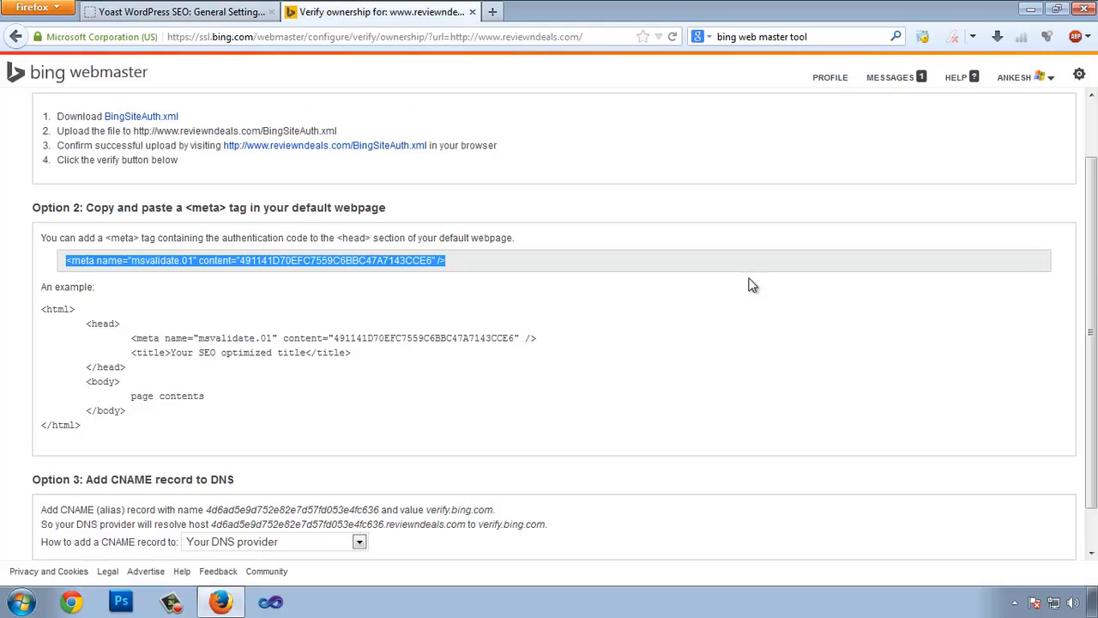
Verify ownership with the meta tag and check the Dashboard's pending sitemap.xml entry.
{"action": "scroll", "coordinate": [41, 163], "scroll_direction": "down", "scroll_amount": 1}
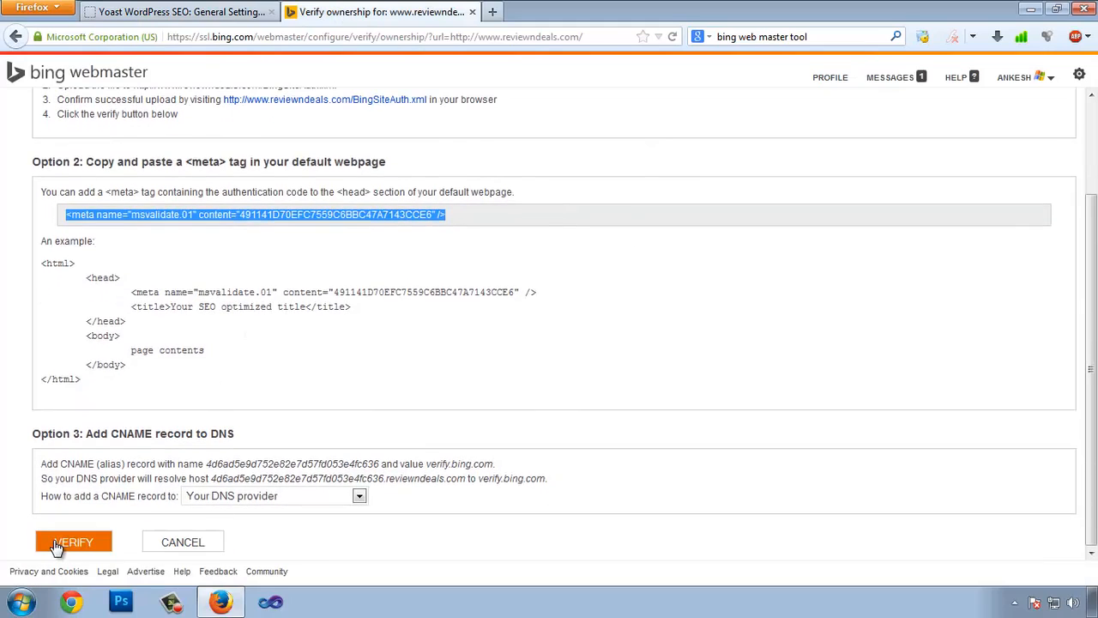
{"action": "left_click", "coordinate": [56, 546]}
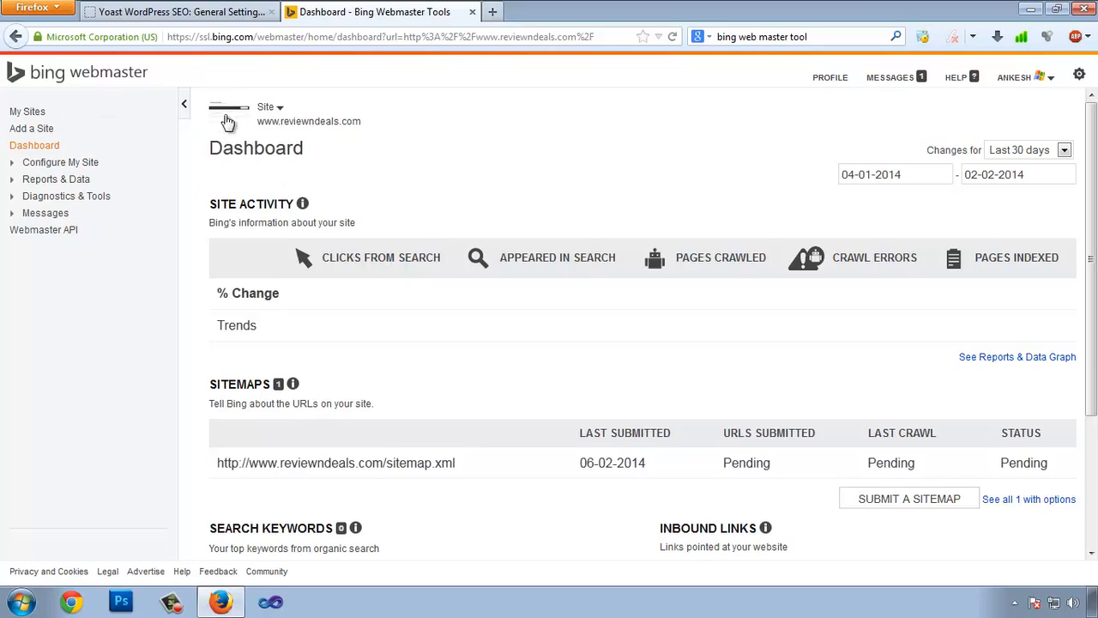
{"action": "scroll", "coordinate": [642, 471], "scroll_direction": "down", "scroll_amount": 2}
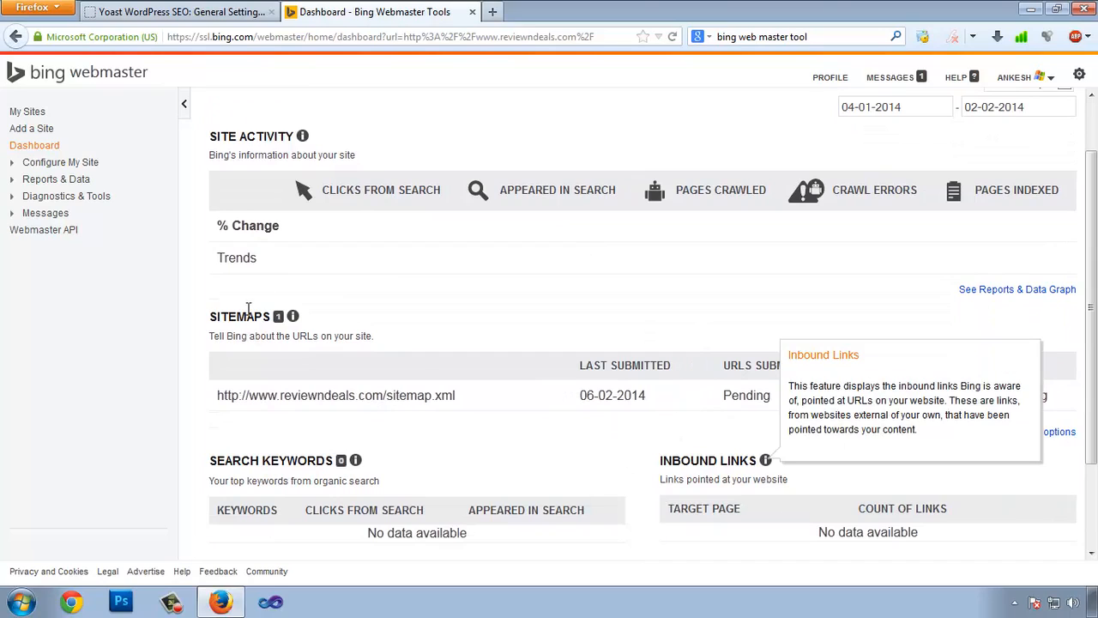
{"action": "scroll", "coordinate": [589, 258], "scroll_direction": "up", "scroll_amount": 2}
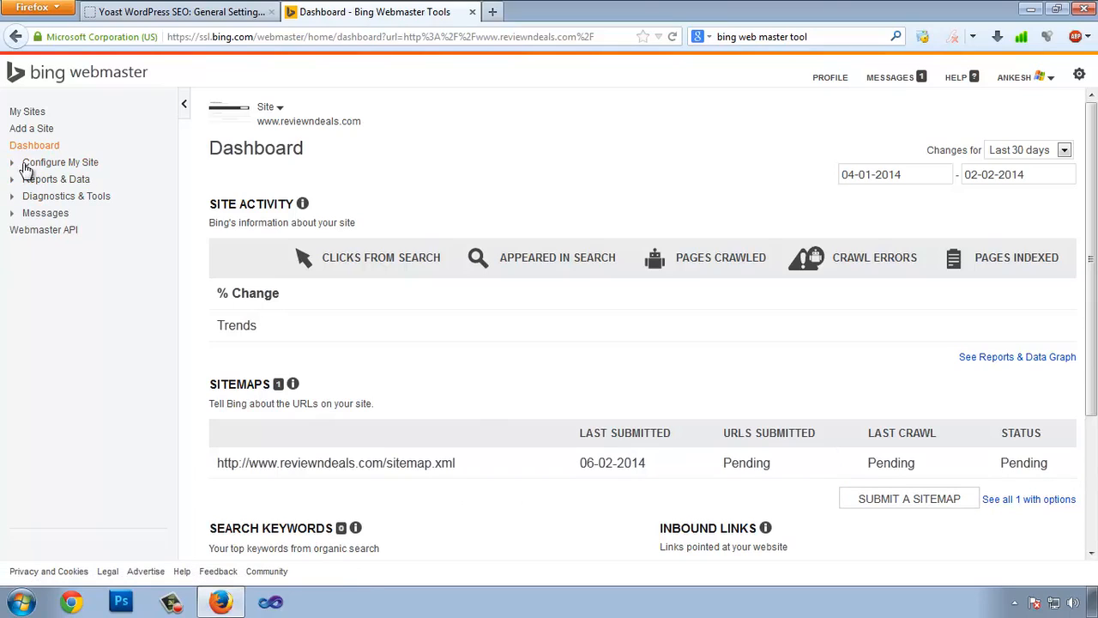
Open Submit URLs and paste the reviewndeals.com homepage address copied from the live site.
{"action": "left_click", "coordinate": [11, 165]}
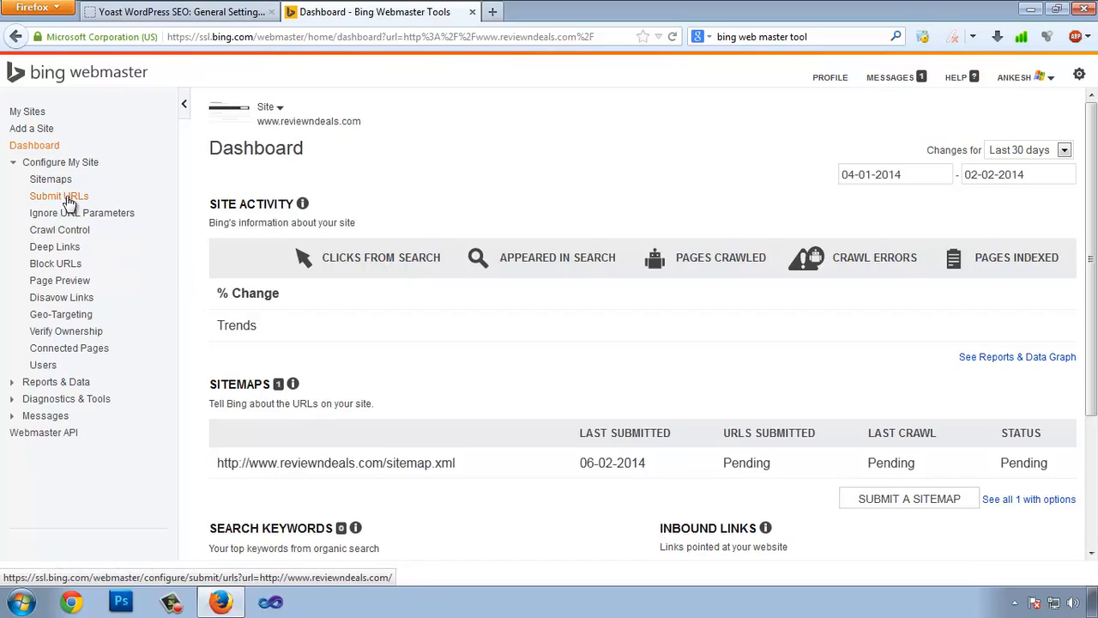
{"action": "left_click", "coordinate": [57, 197]}
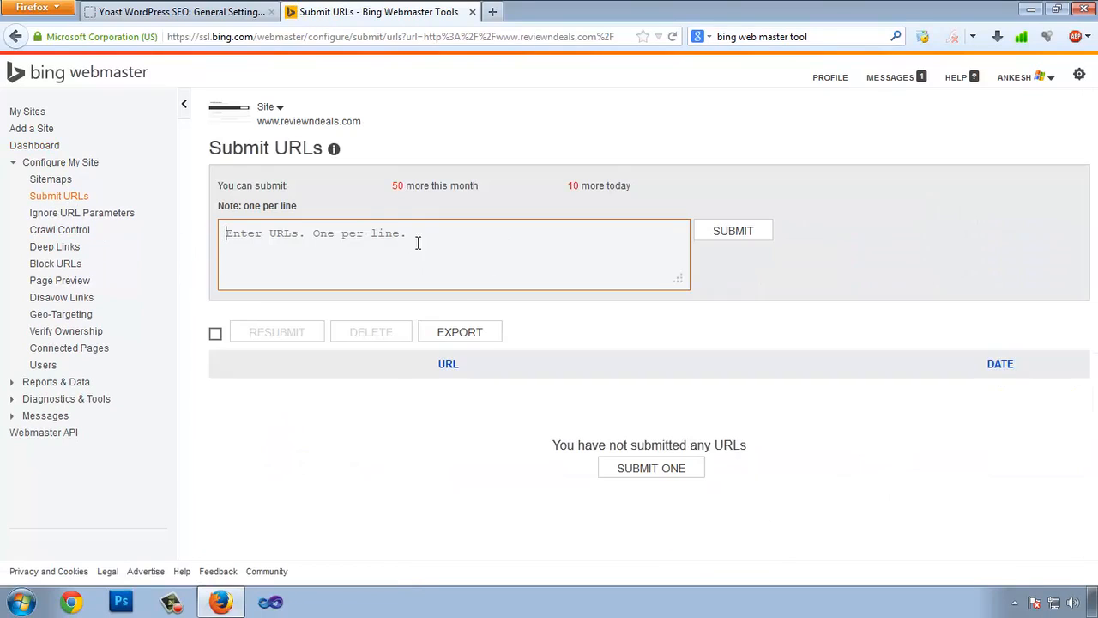
{"action": "left_click", "coordinate": [148, 12]}
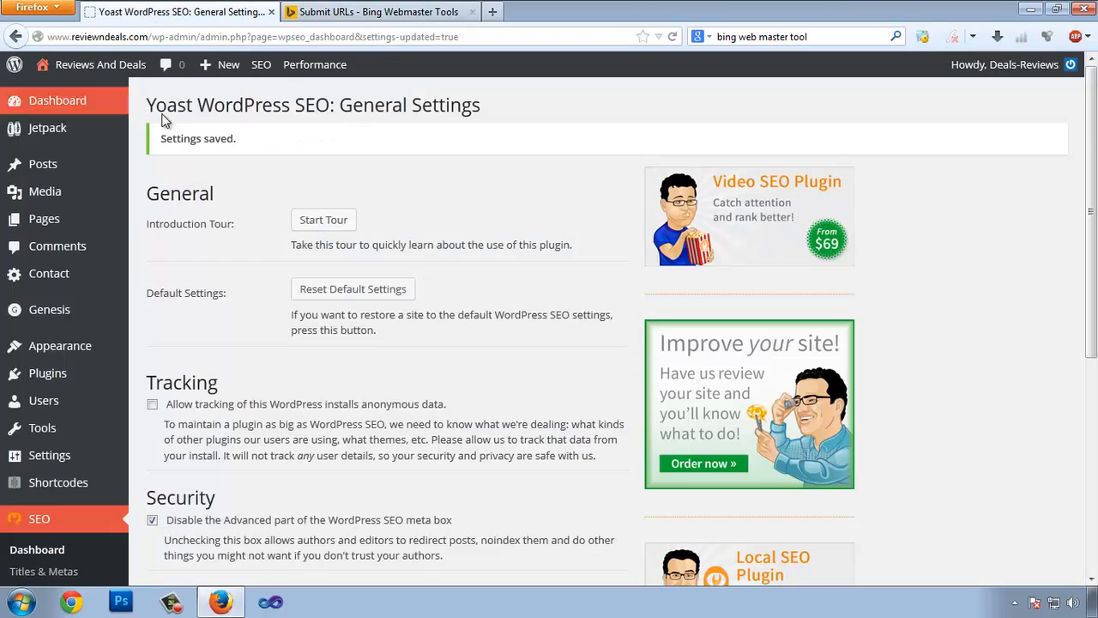
{"action": "right_click", "coordinate": [82, 90]}
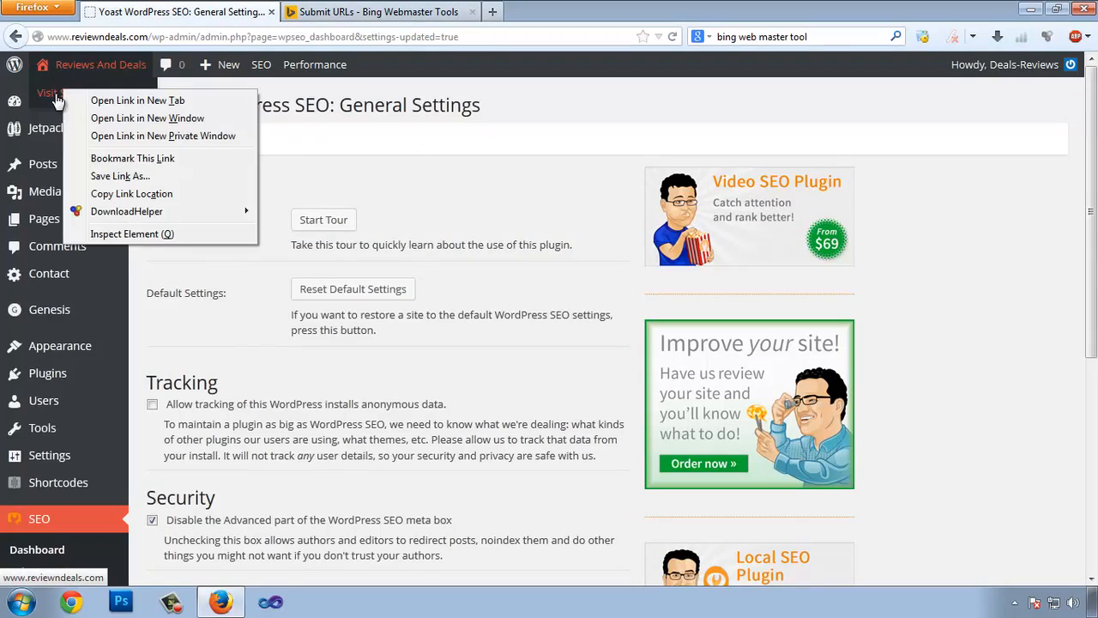
{"action": "left_click", "coordinate": [103, 105]}
{"action": "key", "text": "ctrl+Tab"}
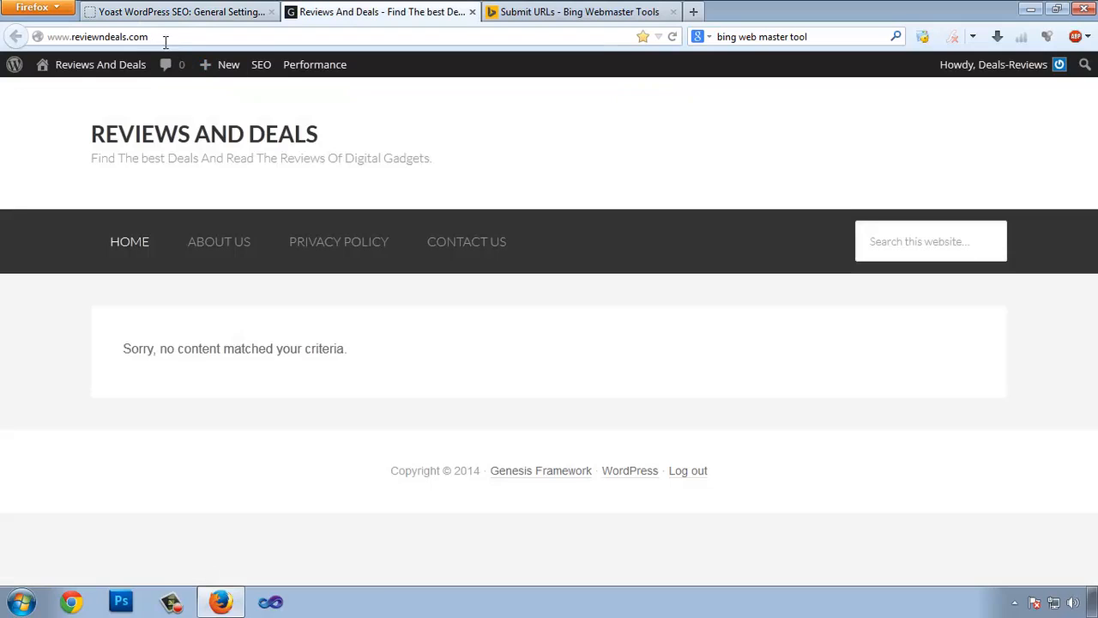
{"action": "left_click", "coordinate": [168, 36]}
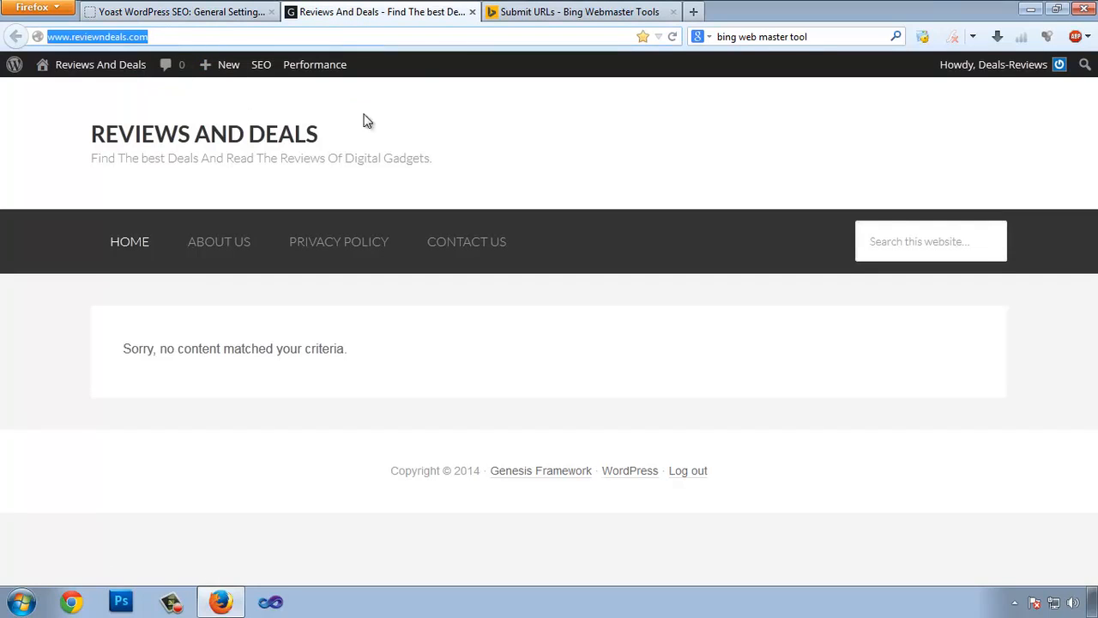
{"action": "key", "text": "ctrl+c"}
{"action": "key", "text": "ctrl+Tab"}
{"action": "left_click", "coordinate": [343, 238]}
{"action": "key", "text": "ctrl+v"}
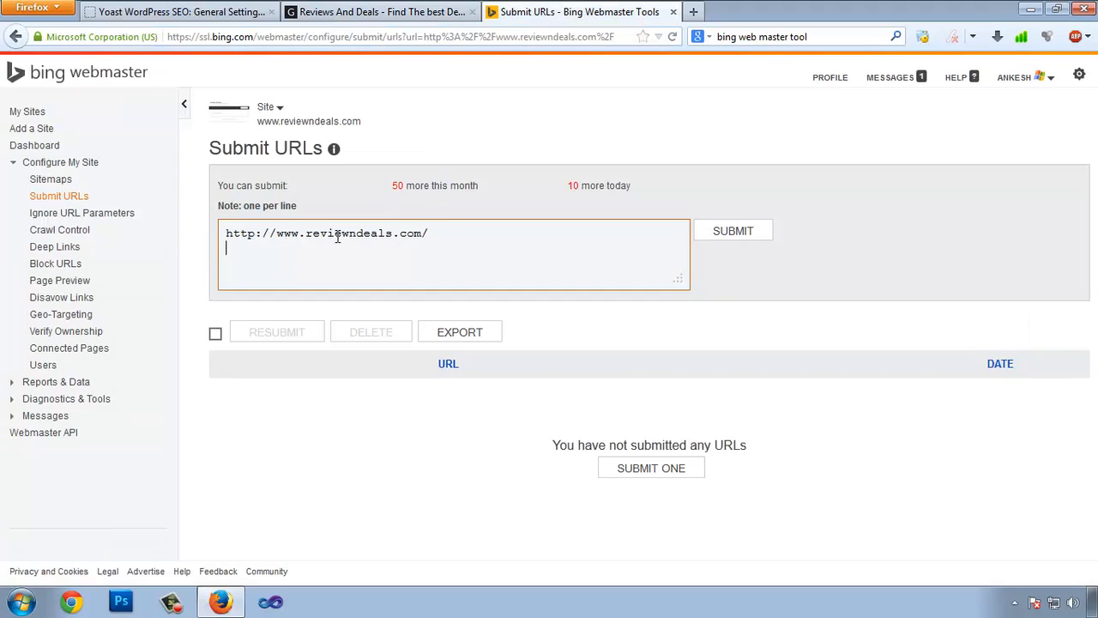
Add the about-us, privacy-policy and contact-us page links on their own lines.
{"action": "left_click", "coordinate": [380, 15]}
{"action": "right_click", "coordinate": [220, 246]}
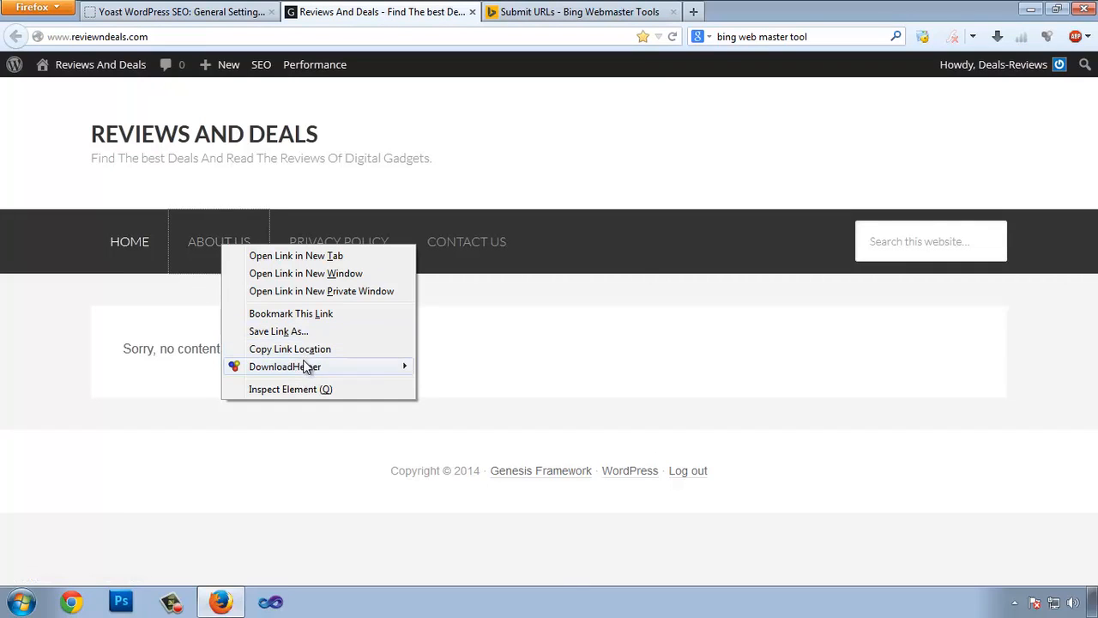
{"action": "left_click", "coordinate": [273, 349]}
{"action": "left_click", "coordinate": [608, 17]}
{"action": "key", "text": "ctrl+v"}
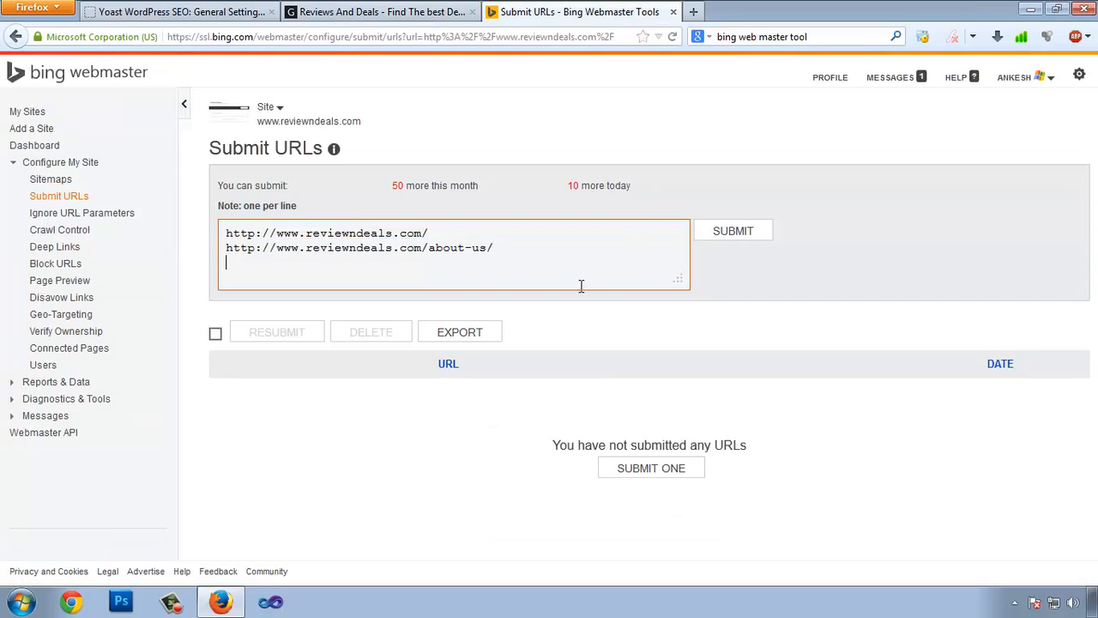
{"action": "left_click", "coordinate": [326, 12]}
{"action": "right_click", "coordinate": [345, 240]}
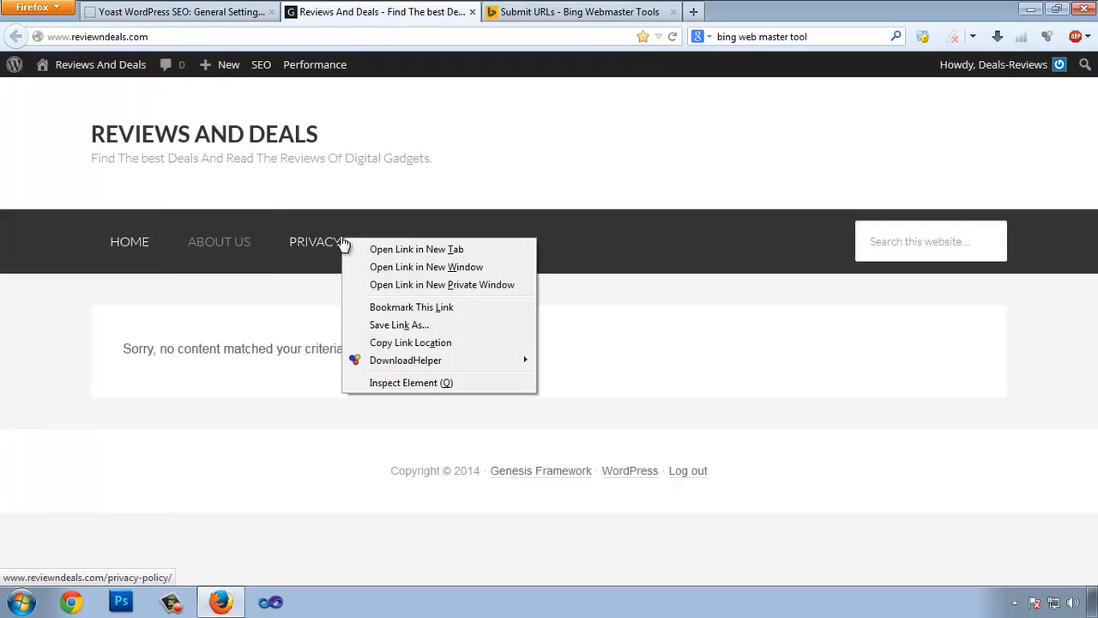
{"action": "left_click", "coordinate": [404, 343]}
{"action": "left_click", "coordinate": [573, 8]}
{"action": "key", "text": "Return"}
{"action": "key", "text": "ctrl+v"}
{"action": "key", "text": "Return"}
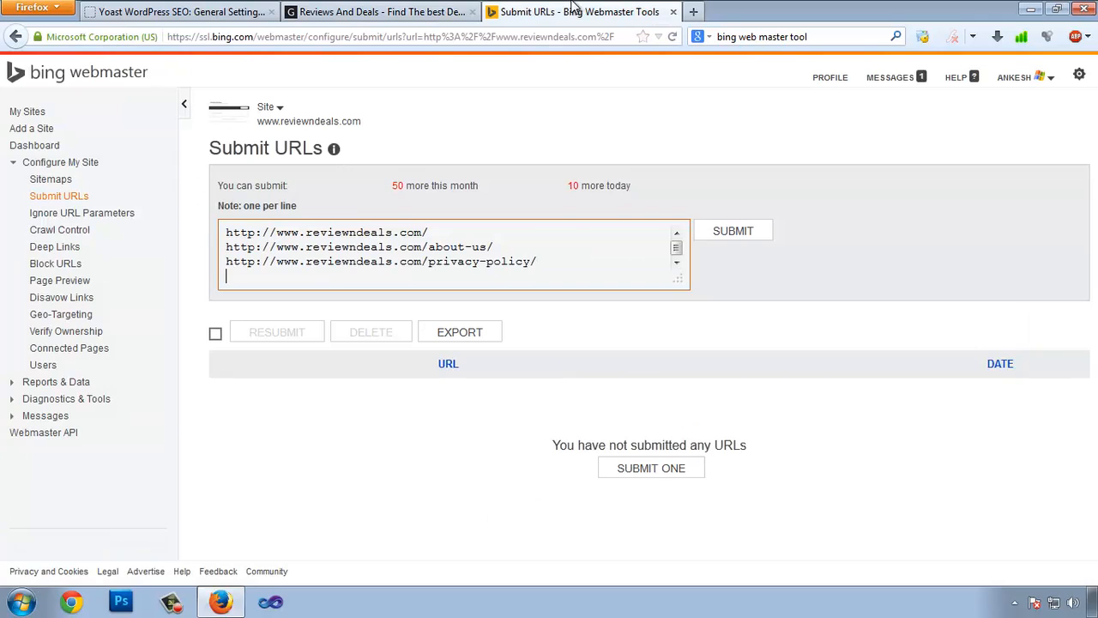
{"action": "left_click", "coordinate": [436, 10]}
{"action": "right_click", "coordinate": [480, 248]}
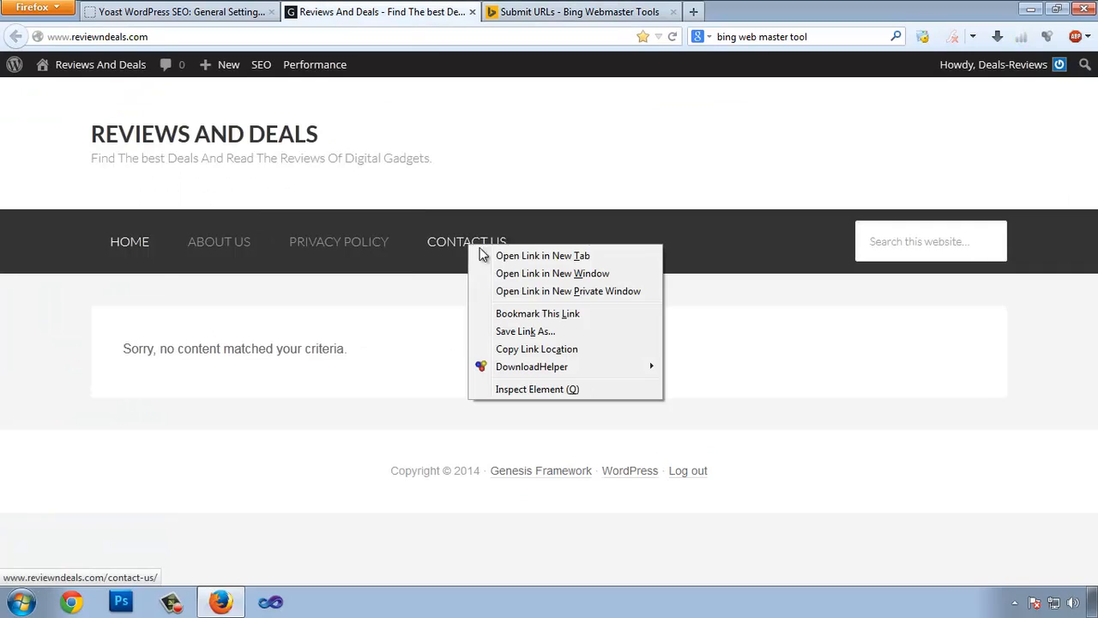
{"action": "left_click", "coordinate": [541, 348]}
{"action": "left_click", "coordinate": [573, 10]}
{"action": "key", "text": "ctrl+v"}
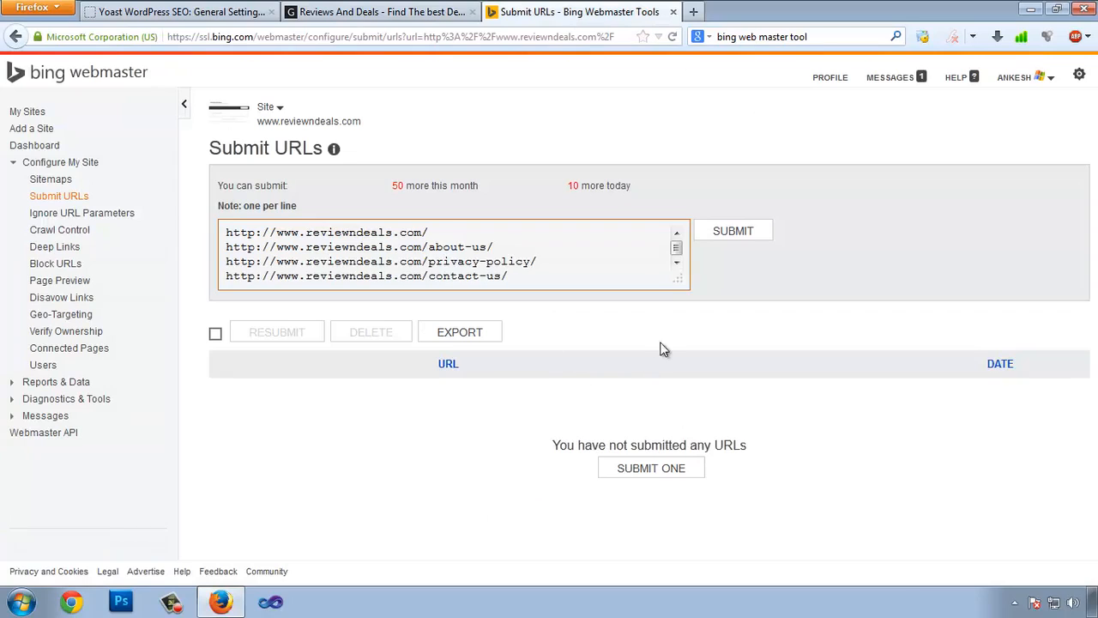
Submit the four page URLs, then go to Reports & Data > SEO Reports.
{"action": "left_click", "coordinate": [730, 230]}
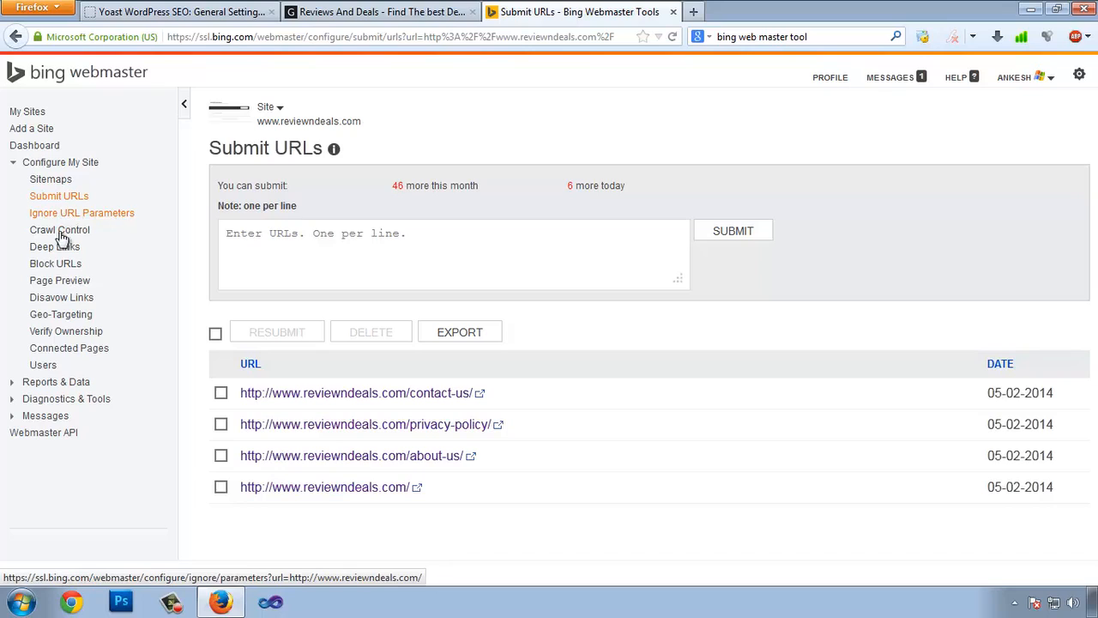
{"action": "left_click", "coordinate": [15, 381]}
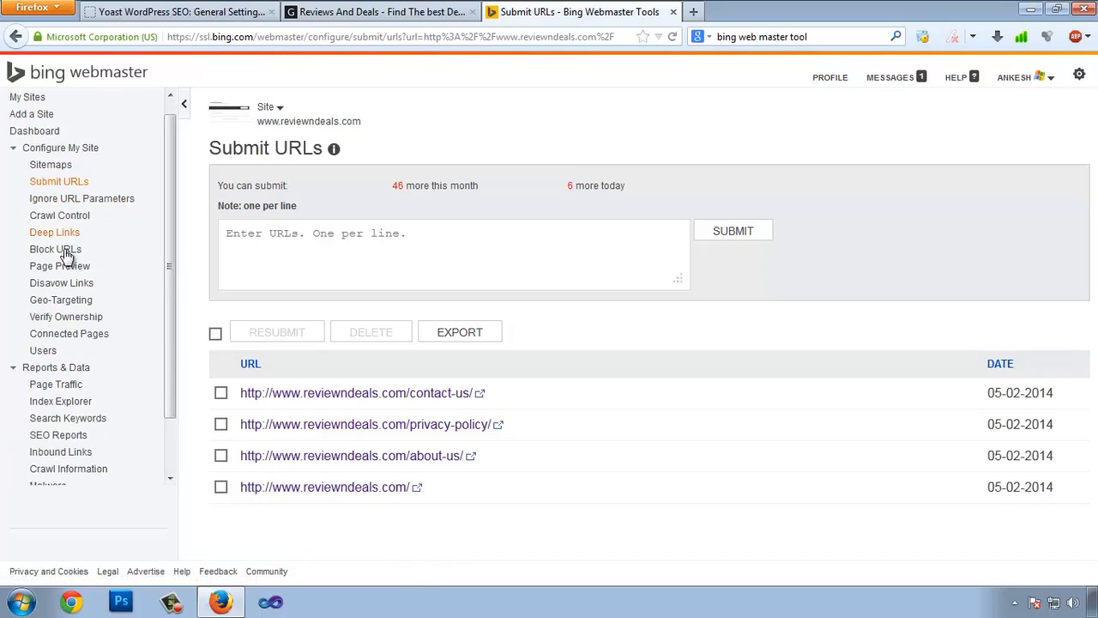
{"action": "scroll", "coordinate": [76, 274], "scroll_direction": "down", "scroll_amount": 2}
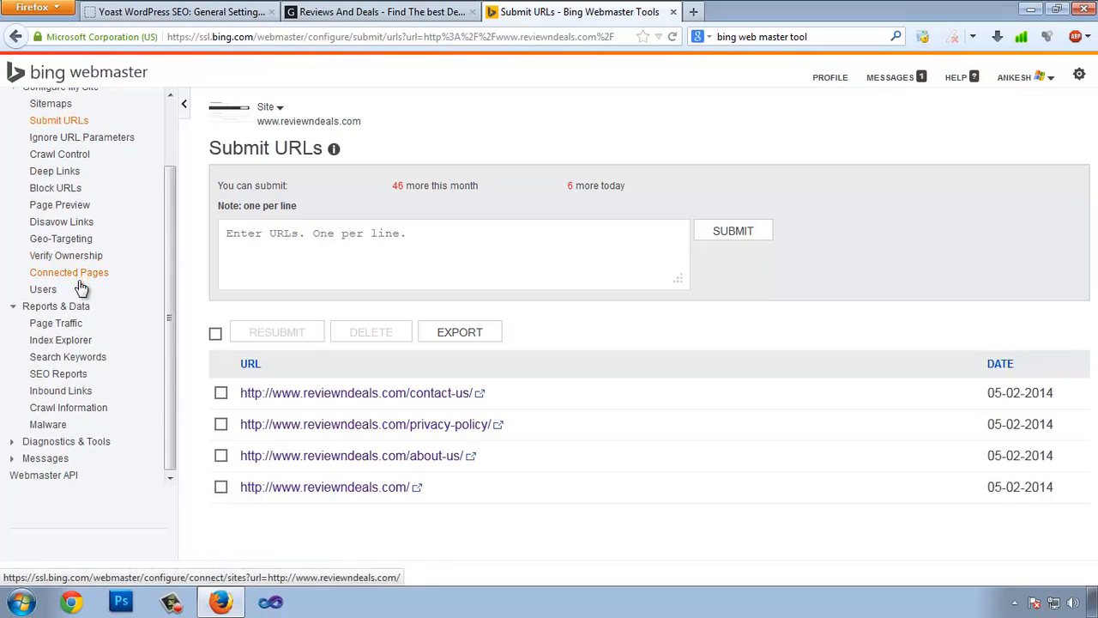
{"action": "left_click", "coordinate": [59, 374]}
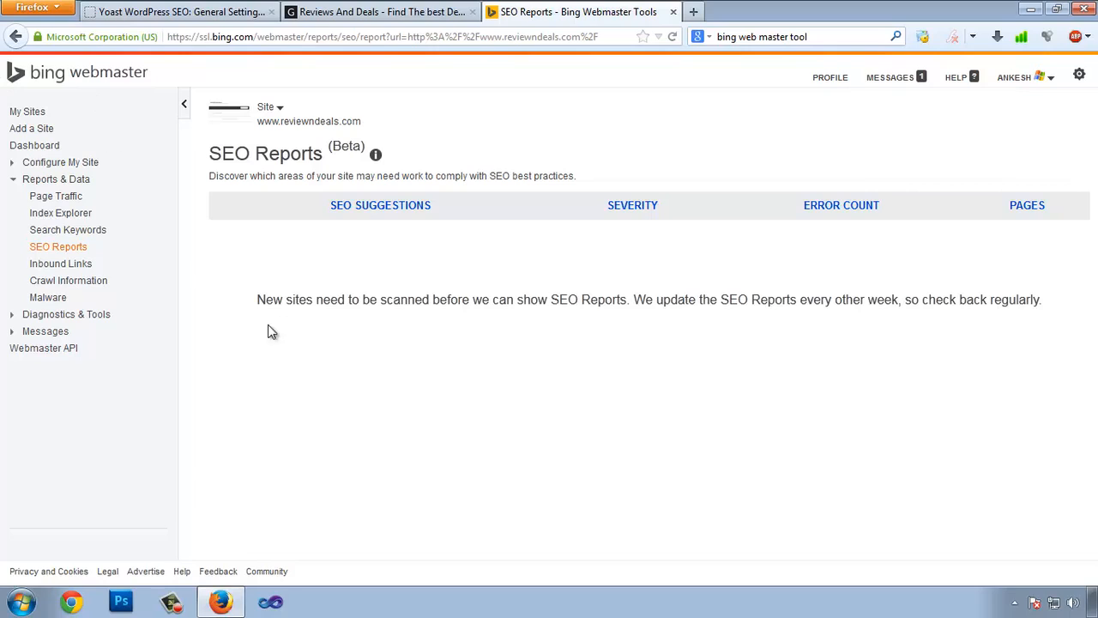
Check the live site, highlight the new-site scanning notice, and collapse the sidebar.
{"action": "left_click", "coordinate": [393, 13]}
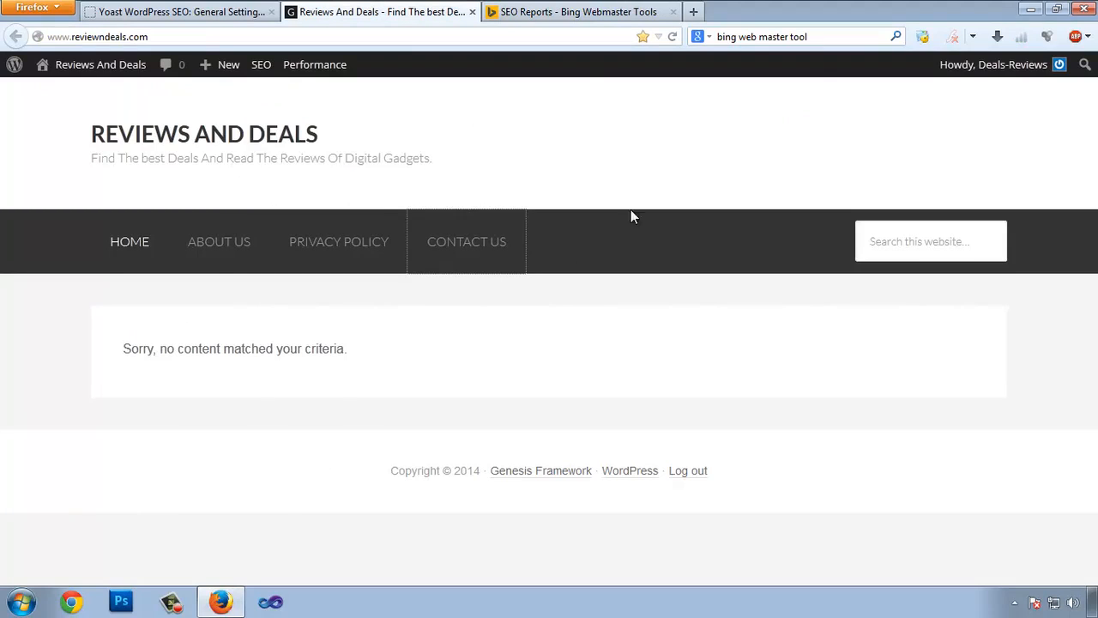
{"action": "left_click", "coordinate": [575, 12]}
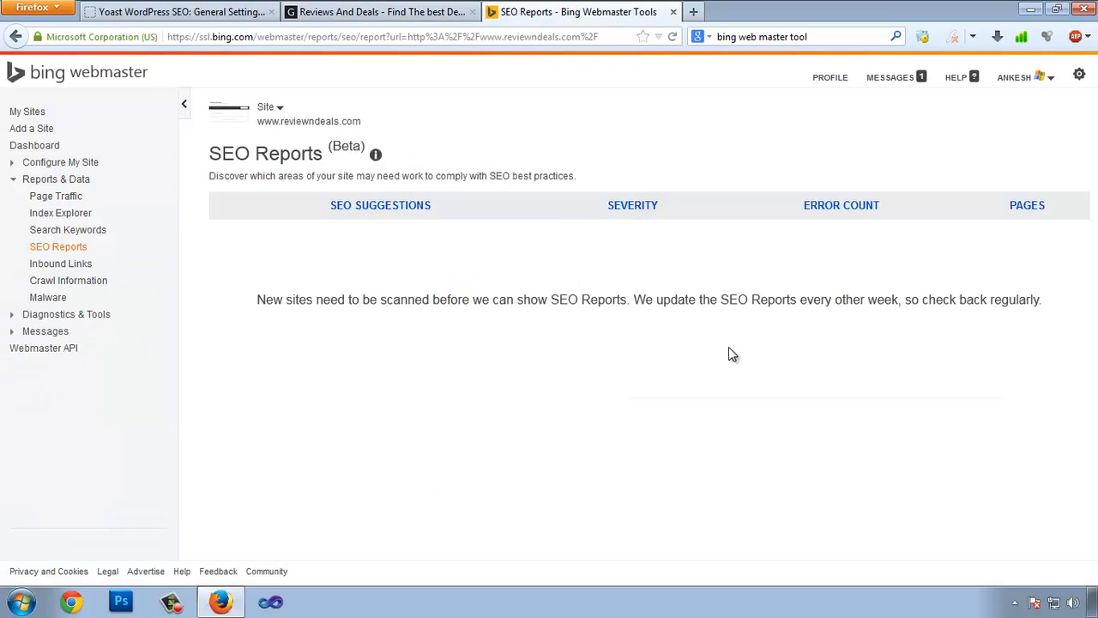
{"action": "left_click_drag", "start_coordinate": [245, 303], "coordinate": [898, 291]}
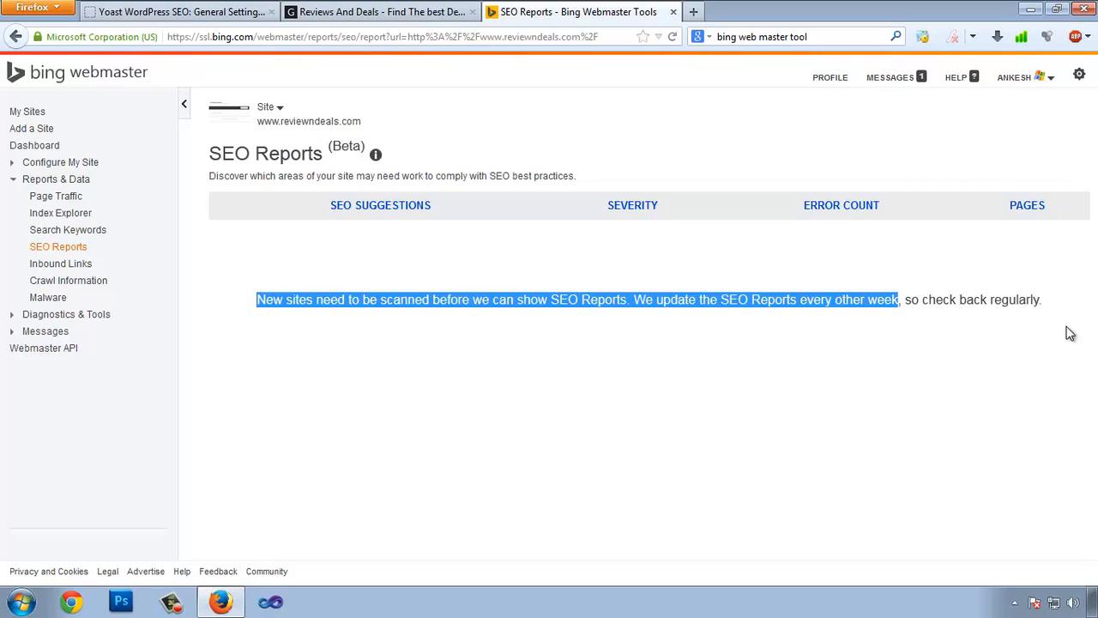
{"action": "left_click", "coordinate": [183, 104]}
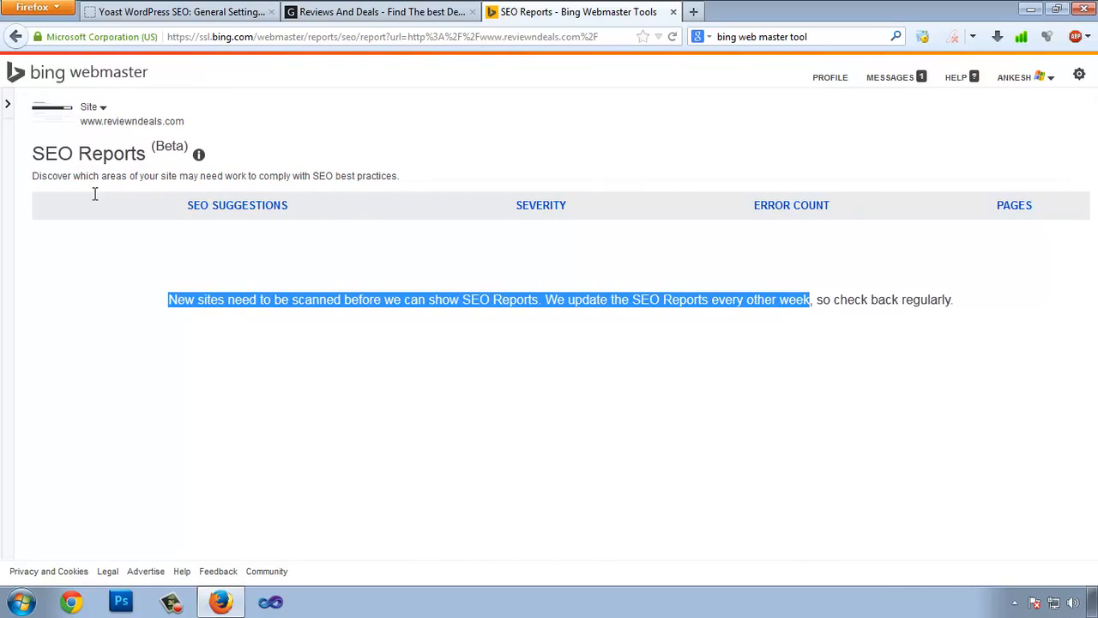